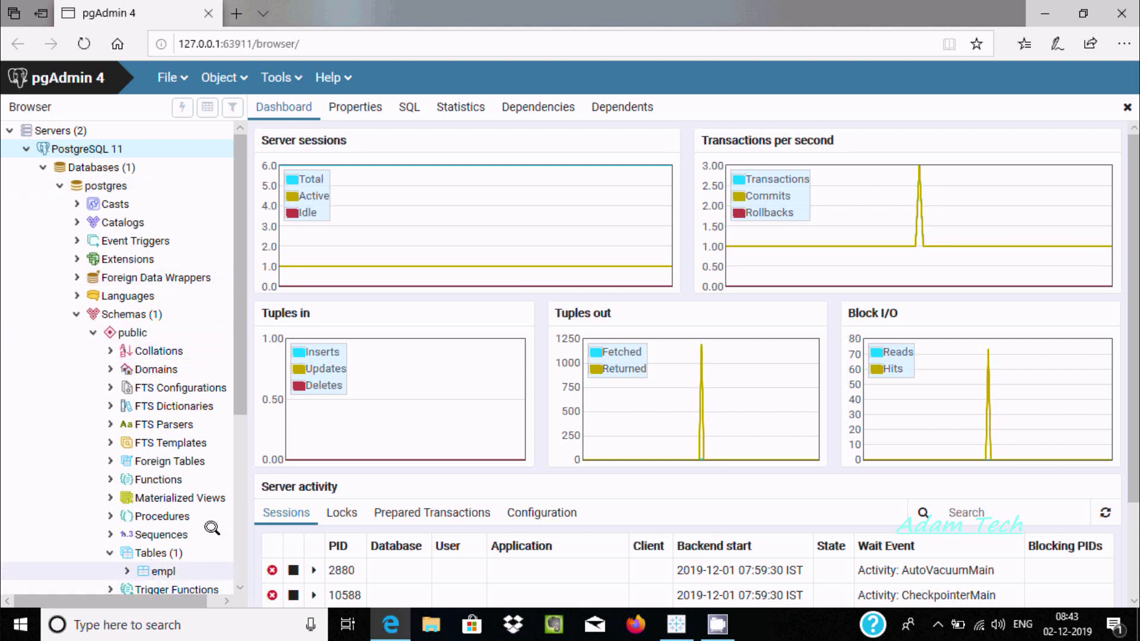
Scroll pgAdmin's Browser tree to confirm the empl table and Login/Group Roles under postgres
{"action": "left_click_drag", "start_coordinate": [236, 371], "coordinate": [244, 526]}
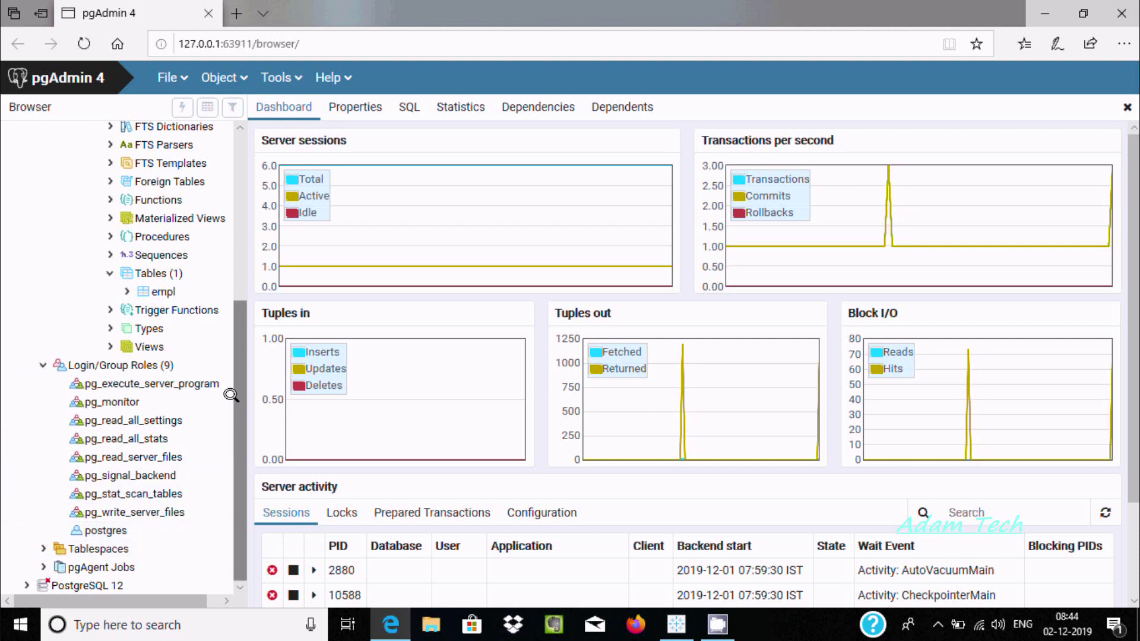
{"action": "left_click_drag", "start_coordinate": [231, 385], "coordinate": [235, 261]}
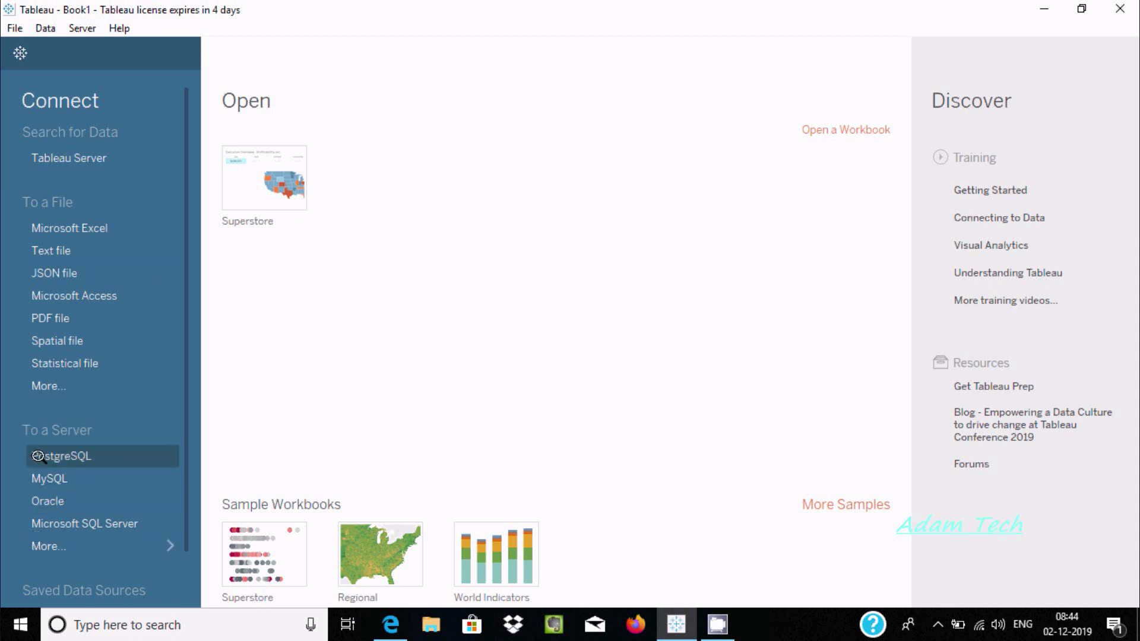
Fill in a PostgreSQL connection to localhost:5432, database postgres, keeping username-and-password authentication
{"action": "left_click", "coordinate": [44, 540]}
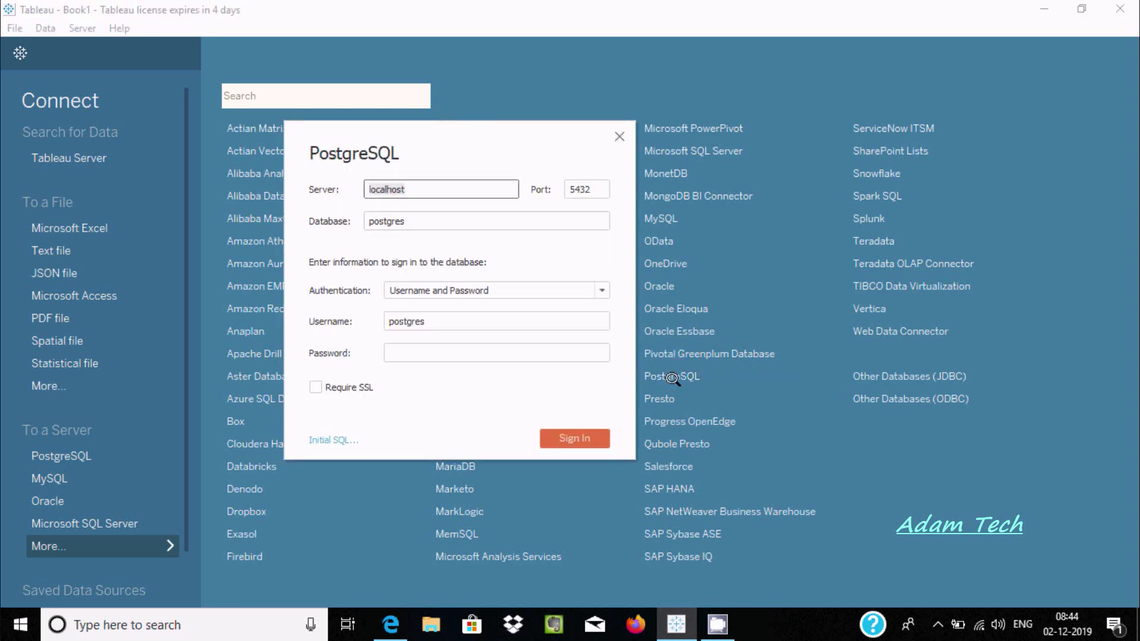
{"action": "left_click", "coordinate": [437, 185]}
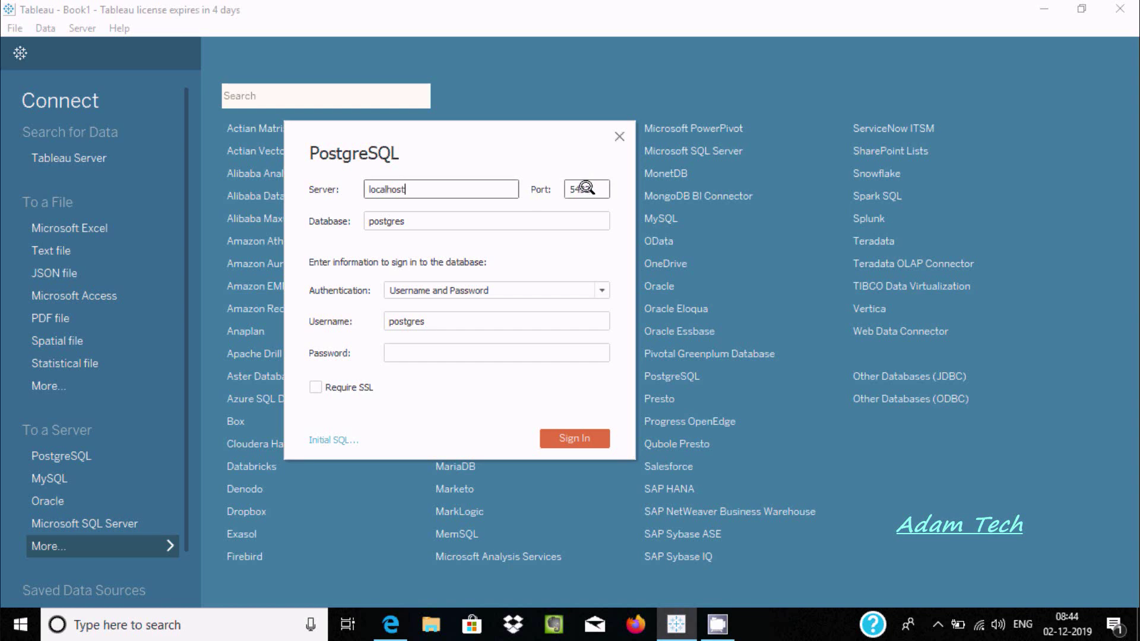
{"action": "left_click", "coordinate": [469, 289]}
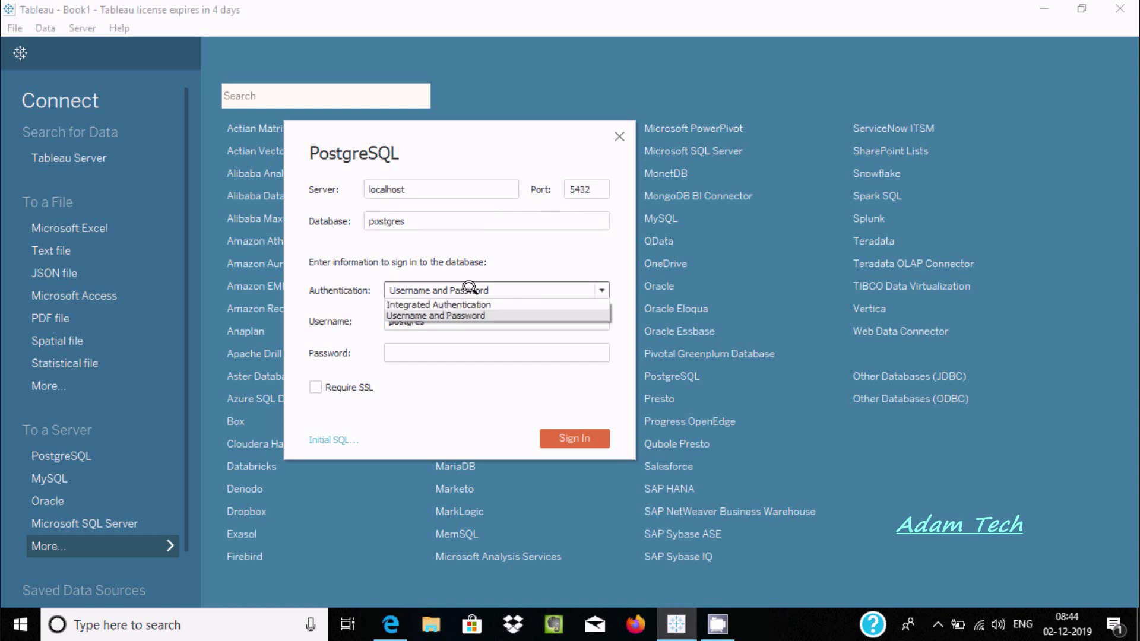
{"action": "left_click", "coordinate": [417, 305]}
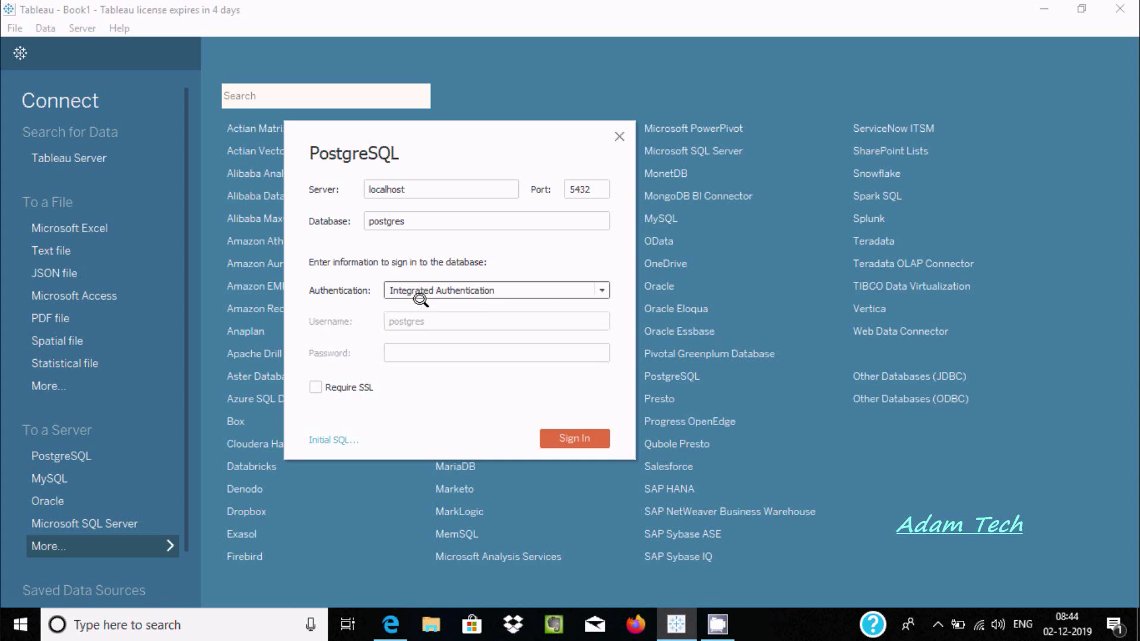
{"action": "left_click", "coordinate": [455, 285]}
{"action": "left_click", "coordinate": [427, 315]}
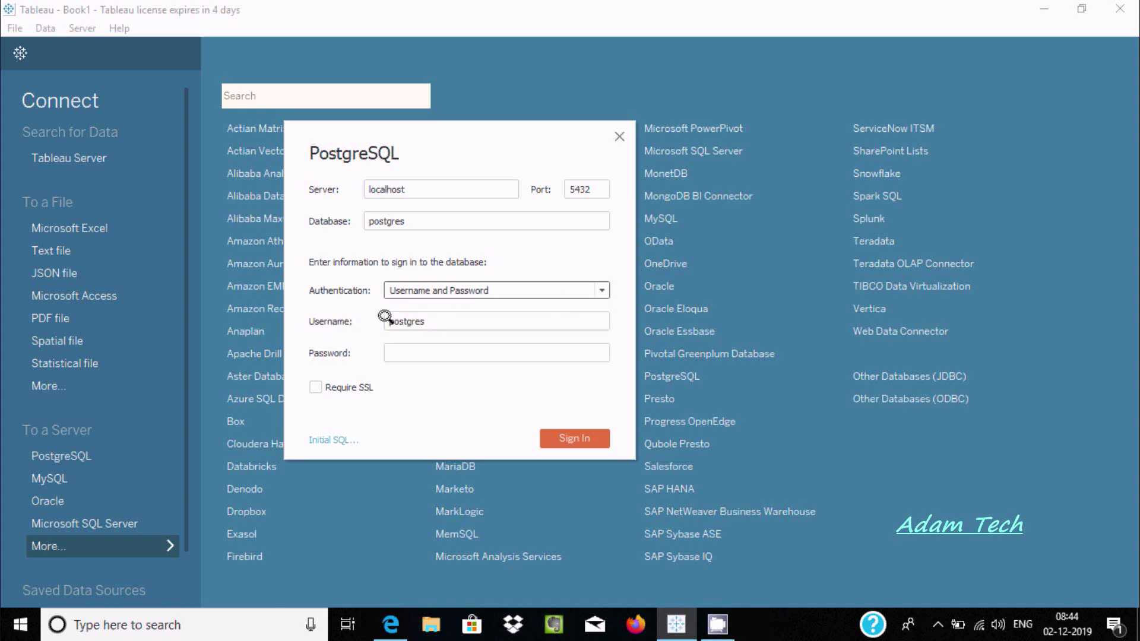
{"action": "left_click", "coordinate": [391, 623]}
{"action": "left_click_drag", "start_coordinate": [234, 345], "coordinate": [236, 460]}
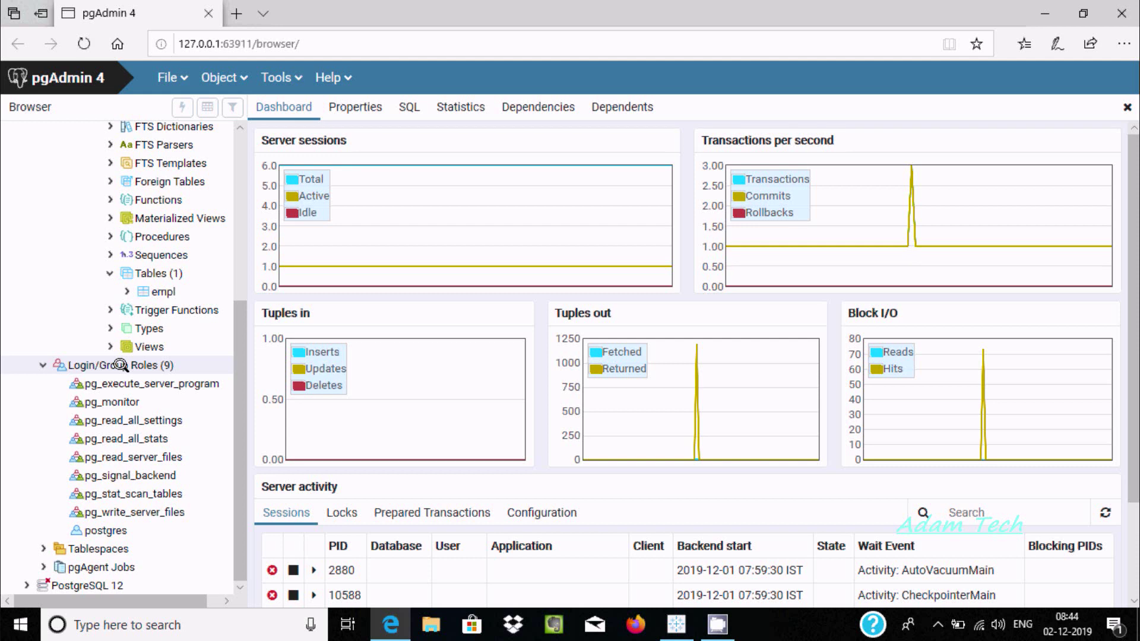
Look up the postgres login role in pgAdmin and enter postgres as the Tableau username
{"action": "left_click", "coordinate": [104, 525]}
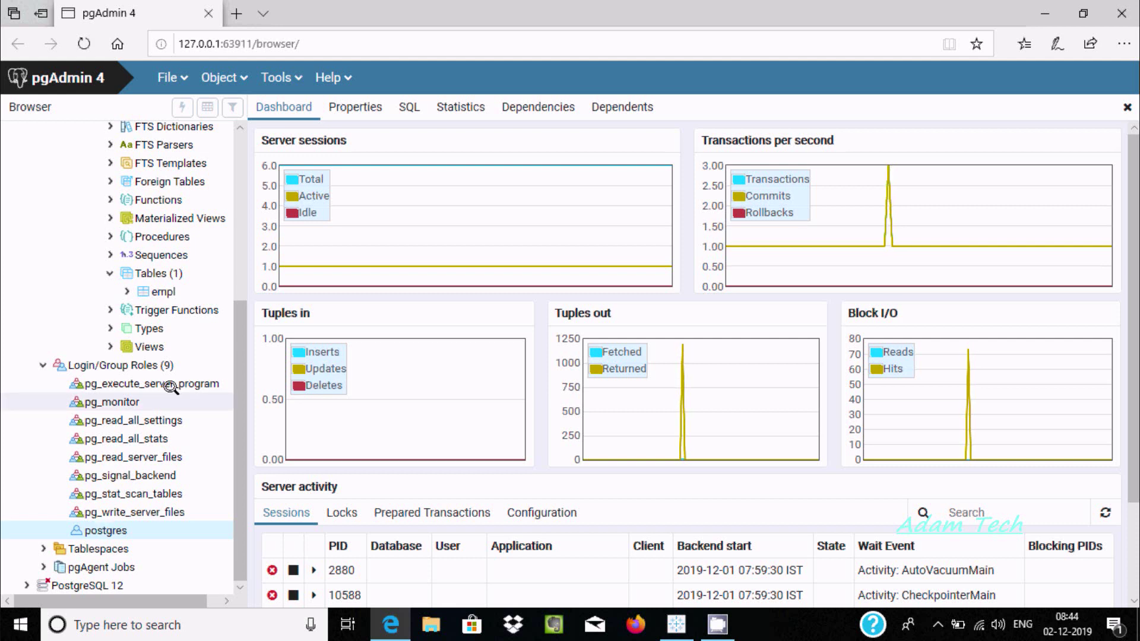
{"action": "left_click", "coordinate": [678, 626]}
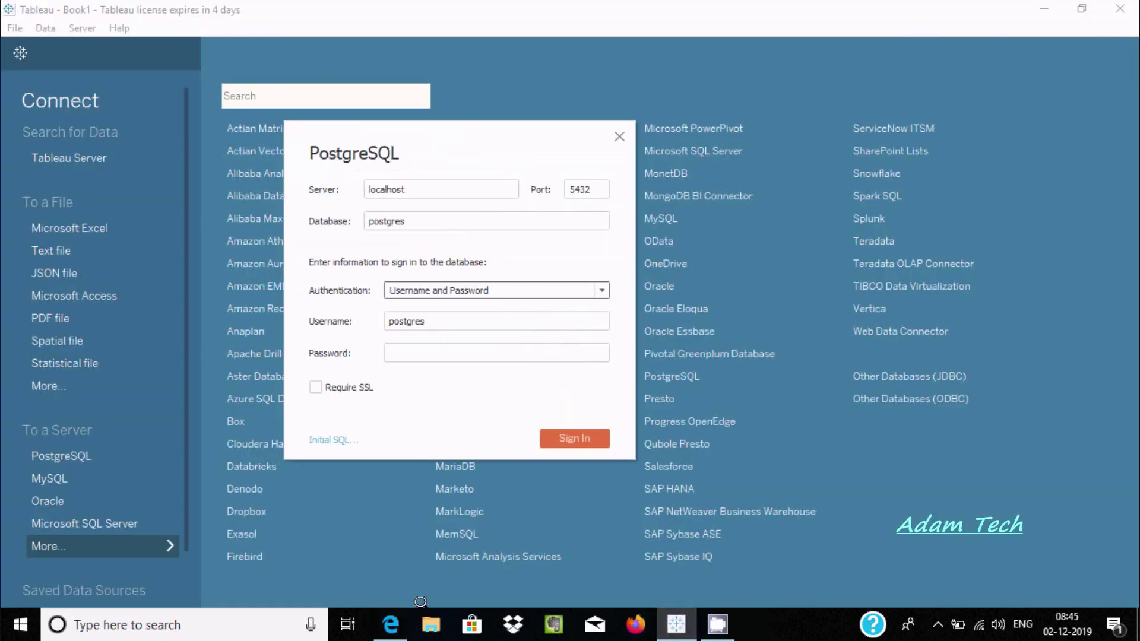
{"action": "left_click", "coordinate": [390, 623]}
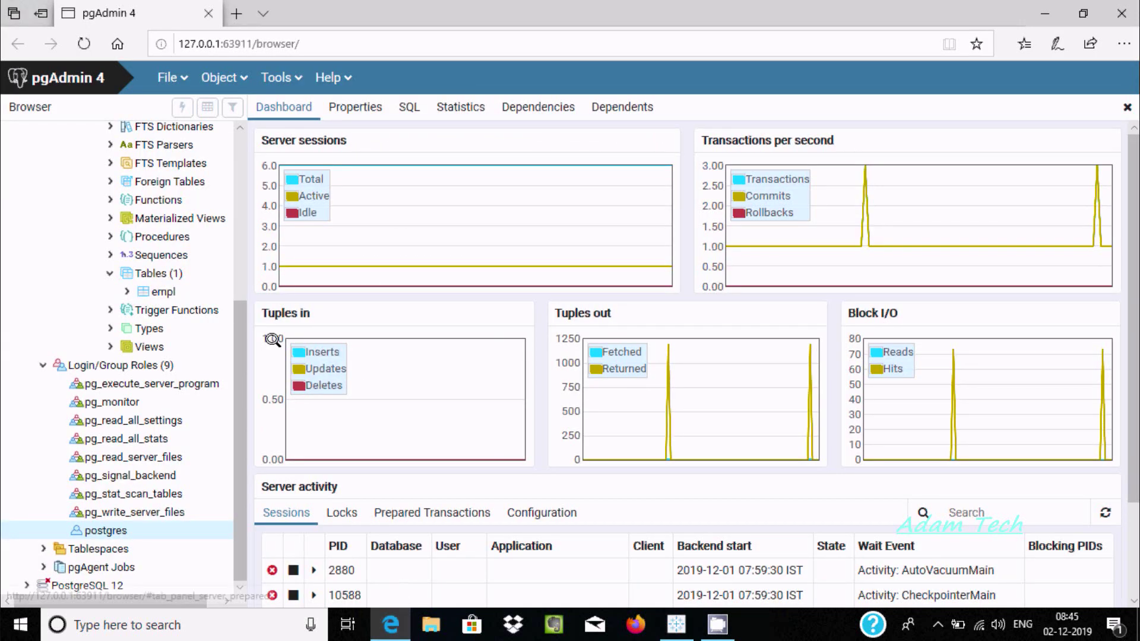
{"action": "left_click_drag", "start_coordinate": [240, 350], "coordinate": [232, 178]}
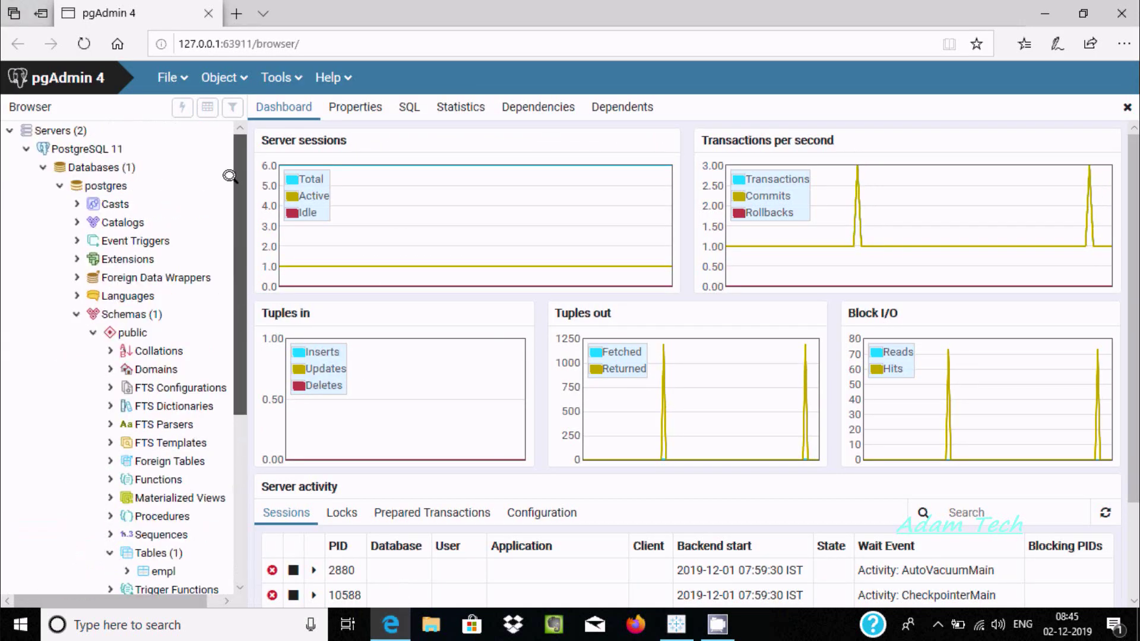
{"action": "key", "text": "super+e"}
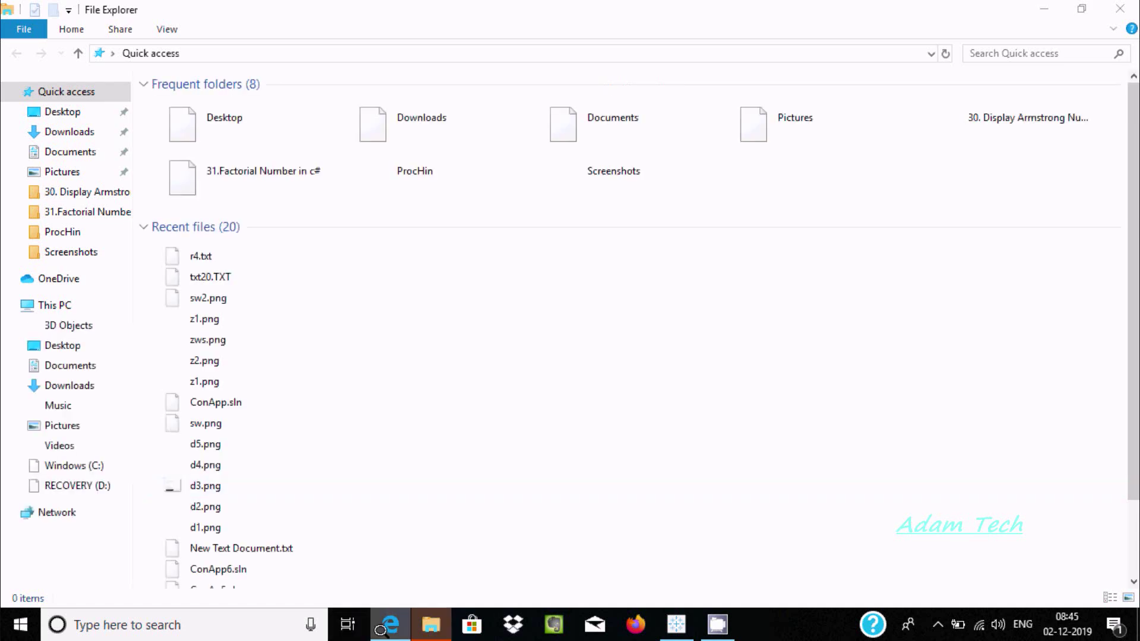
{"action": "left_click", "coordinate": [388, 624]}
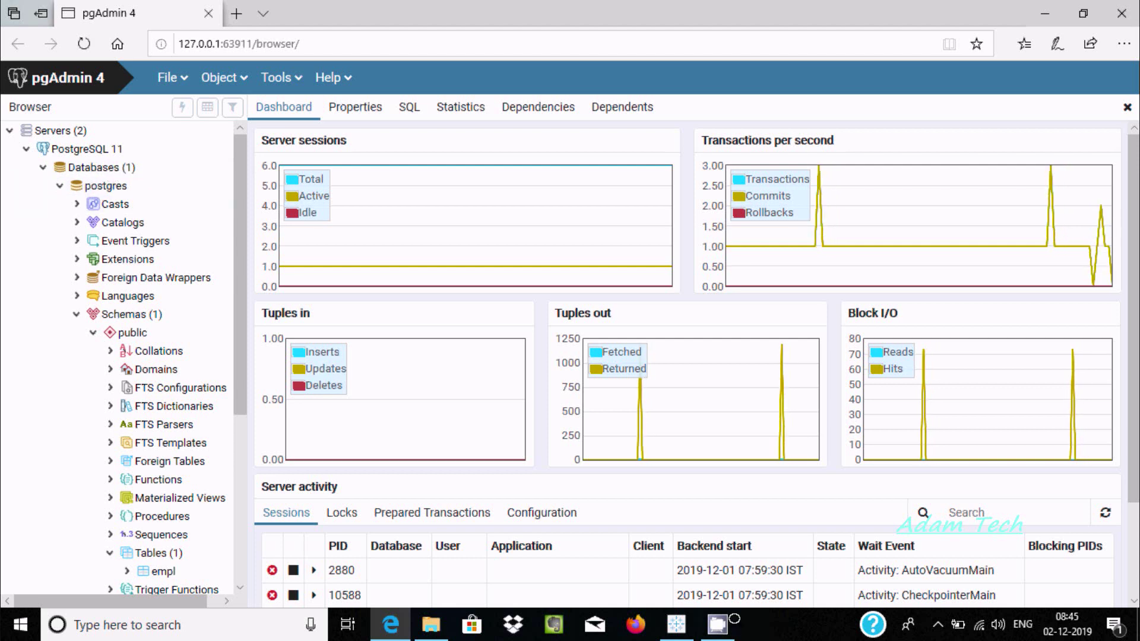
{"action": "left_click", "coordinate": [676, 623]}
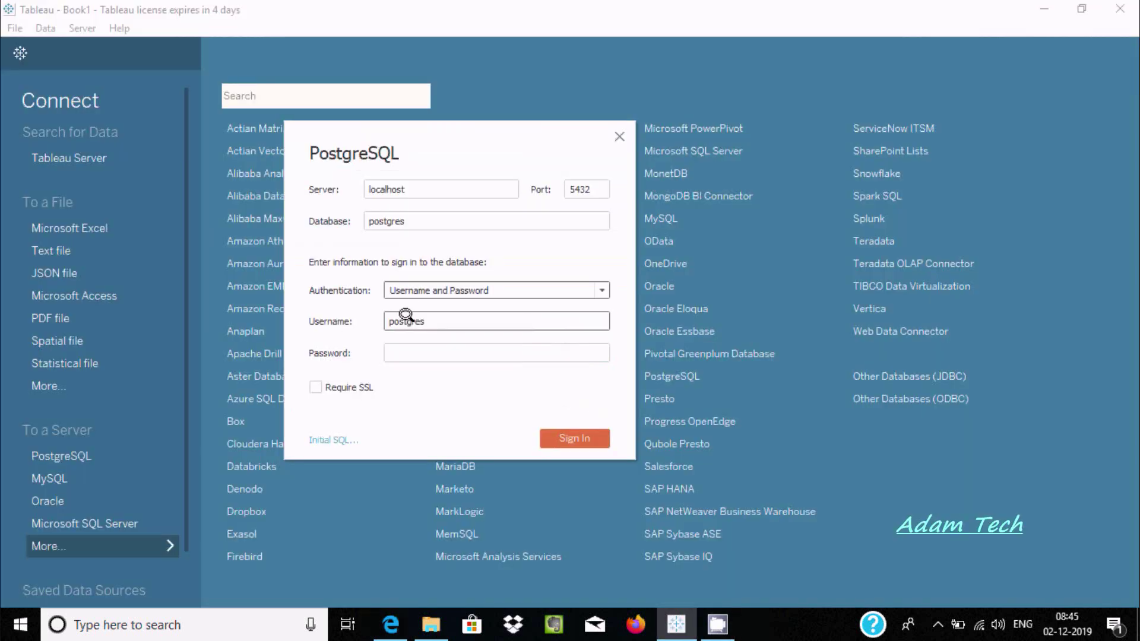
Enter the database password and sign in, listing the empl and pgAgent tables
{"action": "left_click", "coordinate": [394, 349]}
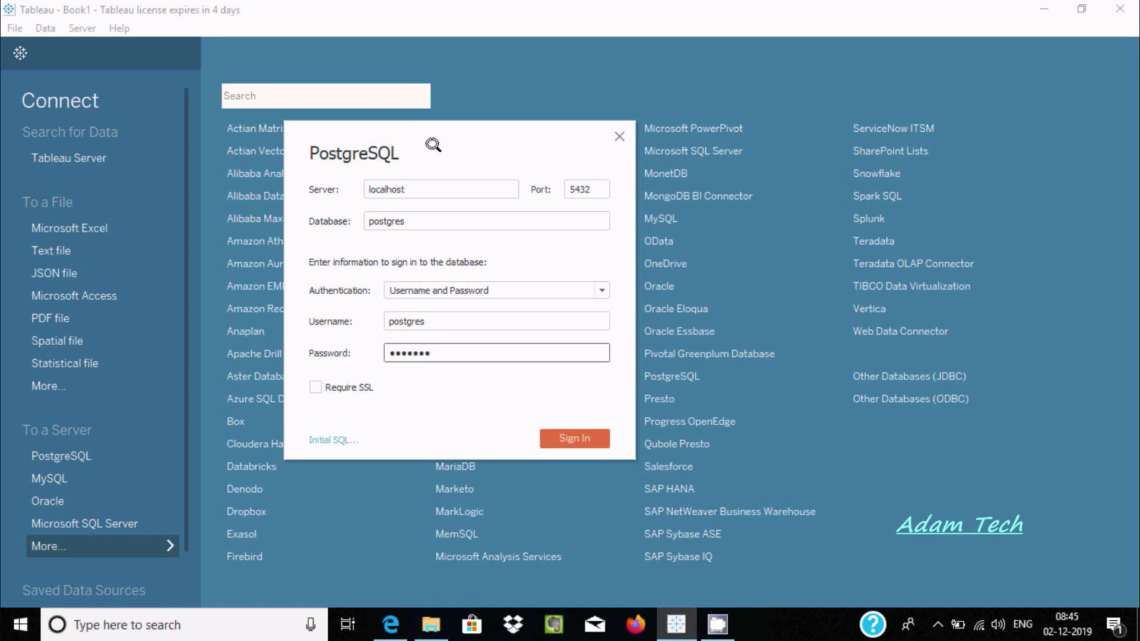
{"action": "left_click", "coordinate": [558, 438]}
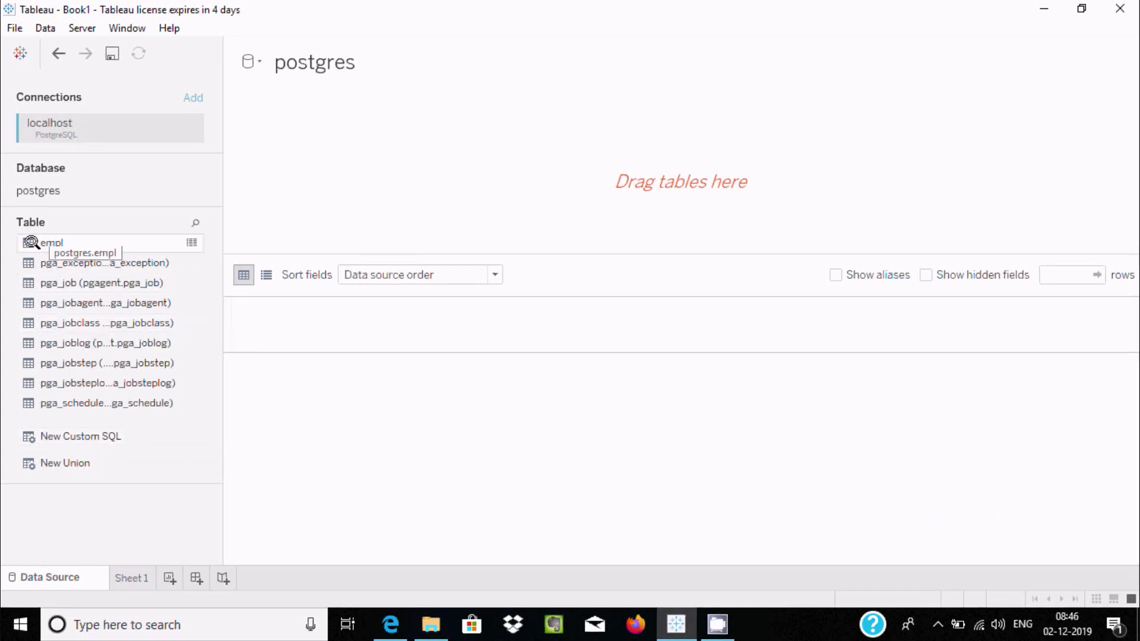
Put the empl table on the canvas, preview its data full-screen, and load all 107 rows
{"action": "left_click_drag", "start_coordinate": [141, 242], "coordinate": [464, 178]}
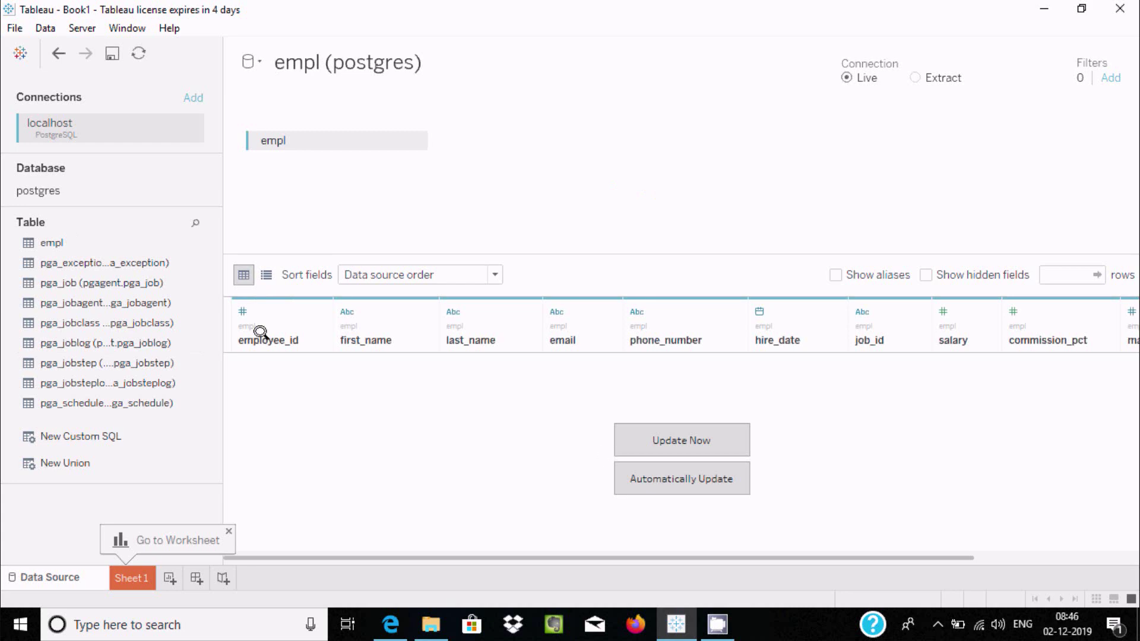
{"action": "left_click", "coordinate": [189, 234]}
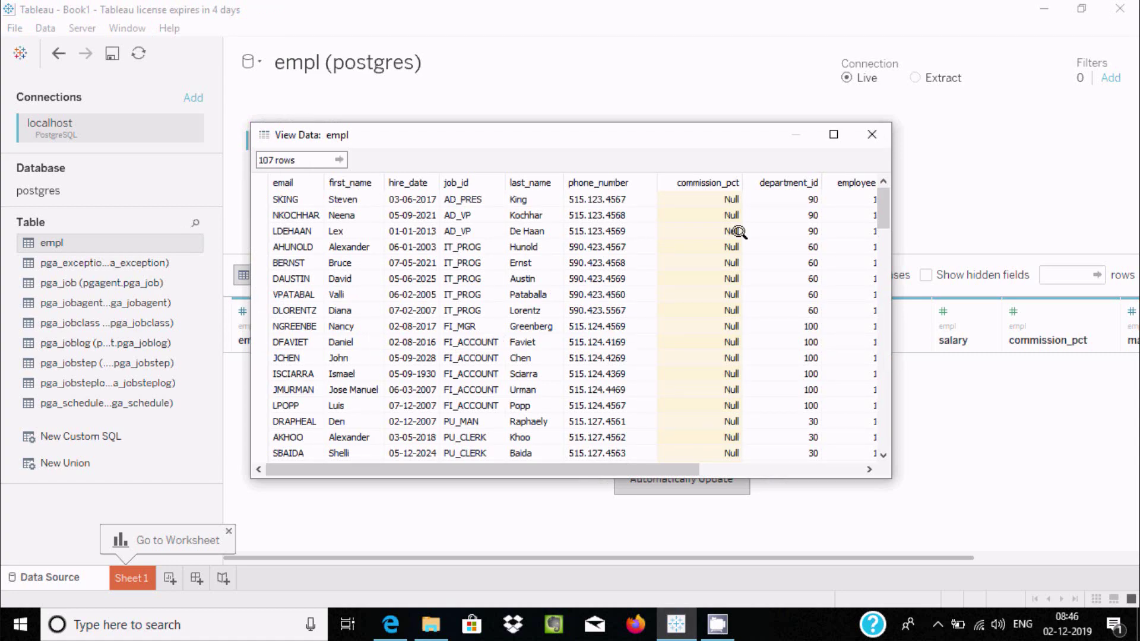
{"action": "left_click", "coordinate": [821, 136]}
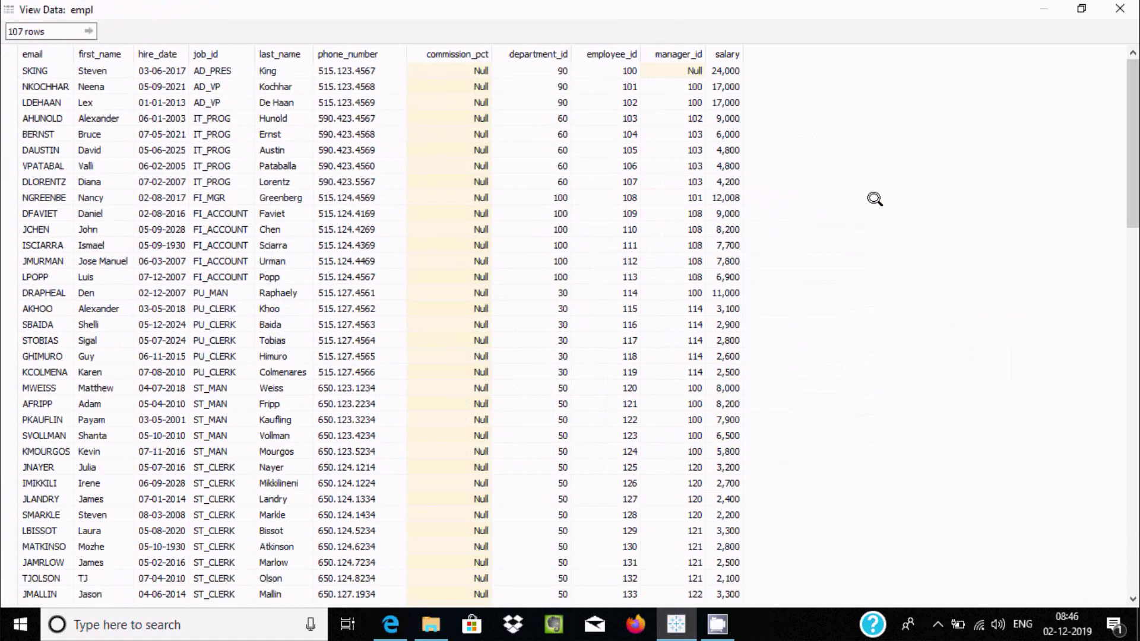
{"action": "left_click_drag", "start_coordinate": [1125, 134], "coordinate": [1111, 101]}
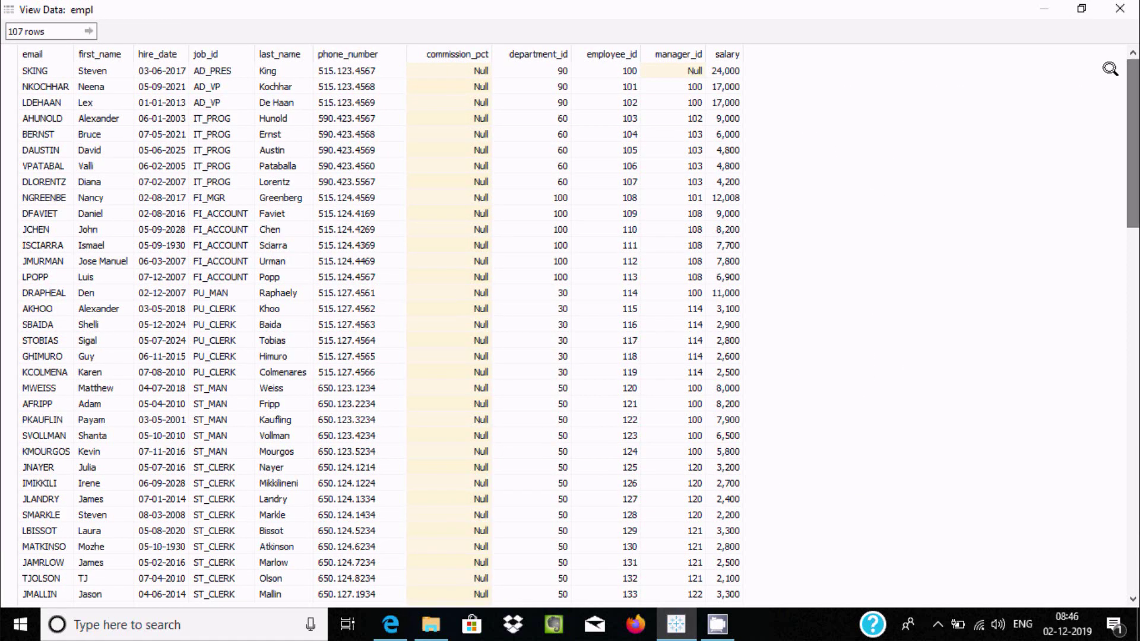
{"action": "left_click", "coordinate": [1120, 9]}
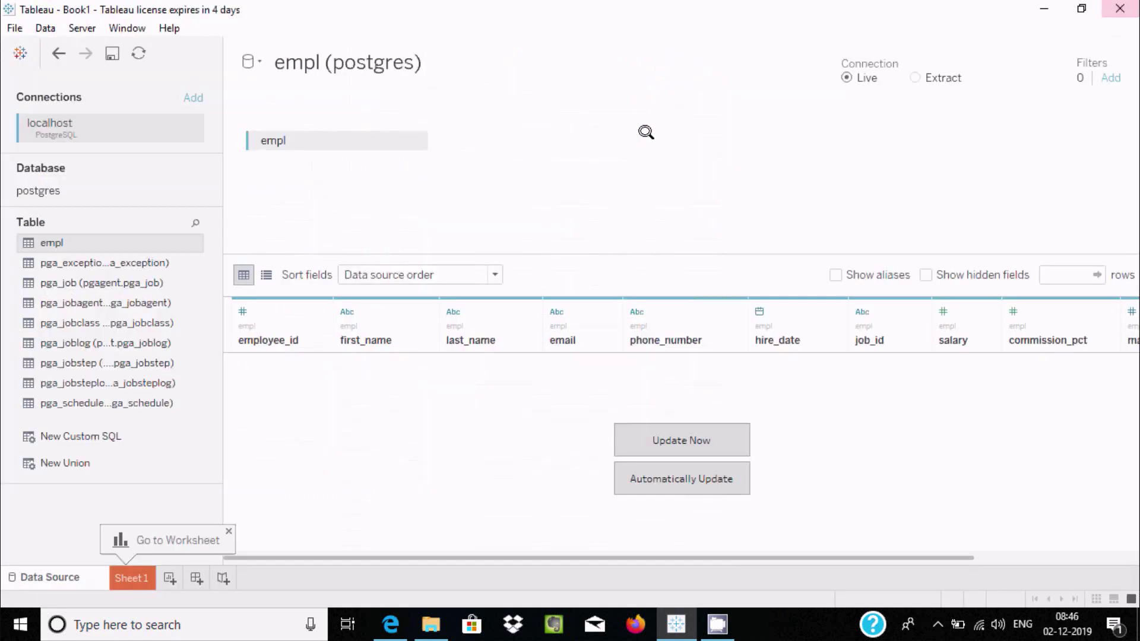
{"action": "left_click", "coordinate": [658, 439]}
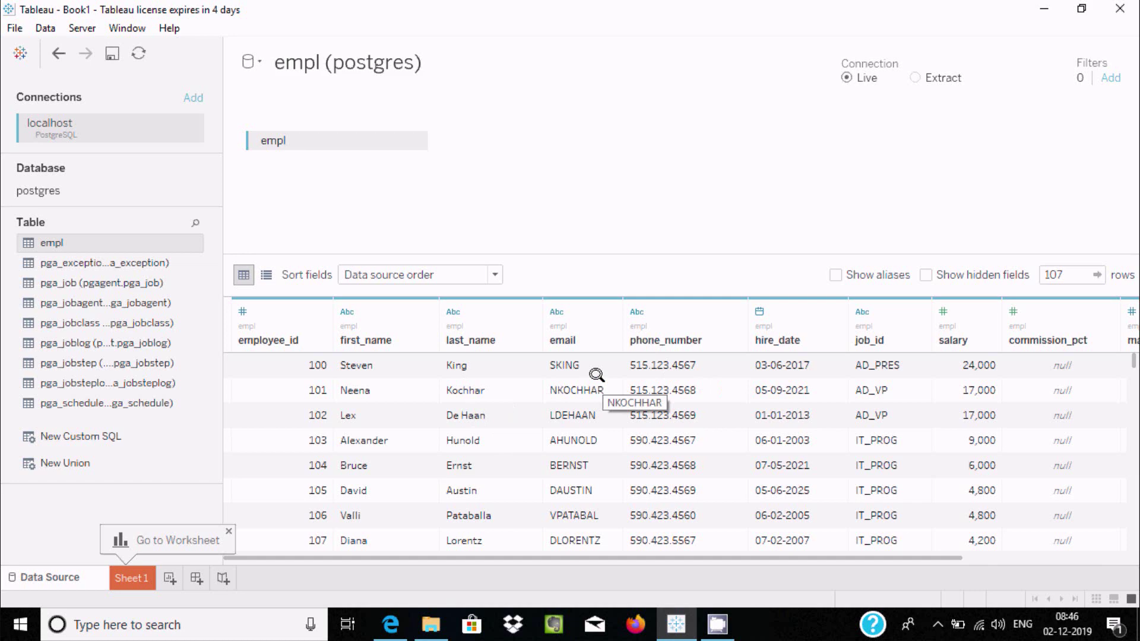
On Sheet 1, place department_id on the rows of the view
{"action": "left_click", "coordinate": [127, 579]}
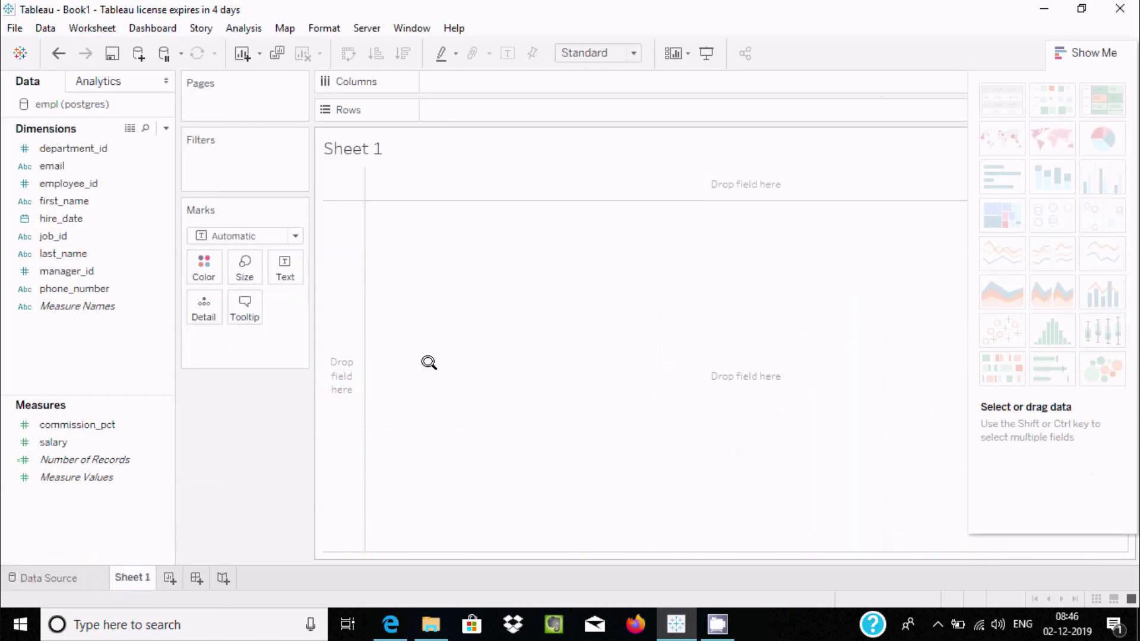
{"action": "left_click", "coordinate": [43, 144]}
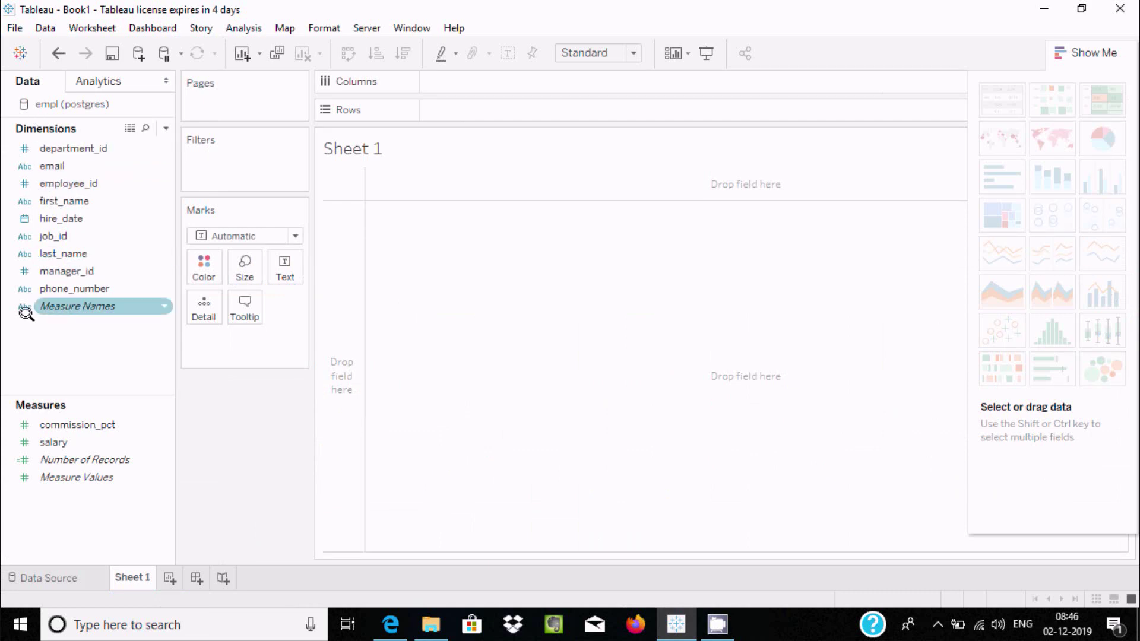
{"action": "left_click", "coordinate": [66, 198]}
{"action": "left_click", "coordinate": [66, 145]}
{"action": "left_click_drag", "start_coordinate": [66, 145], "coordinate": [580, 182]}
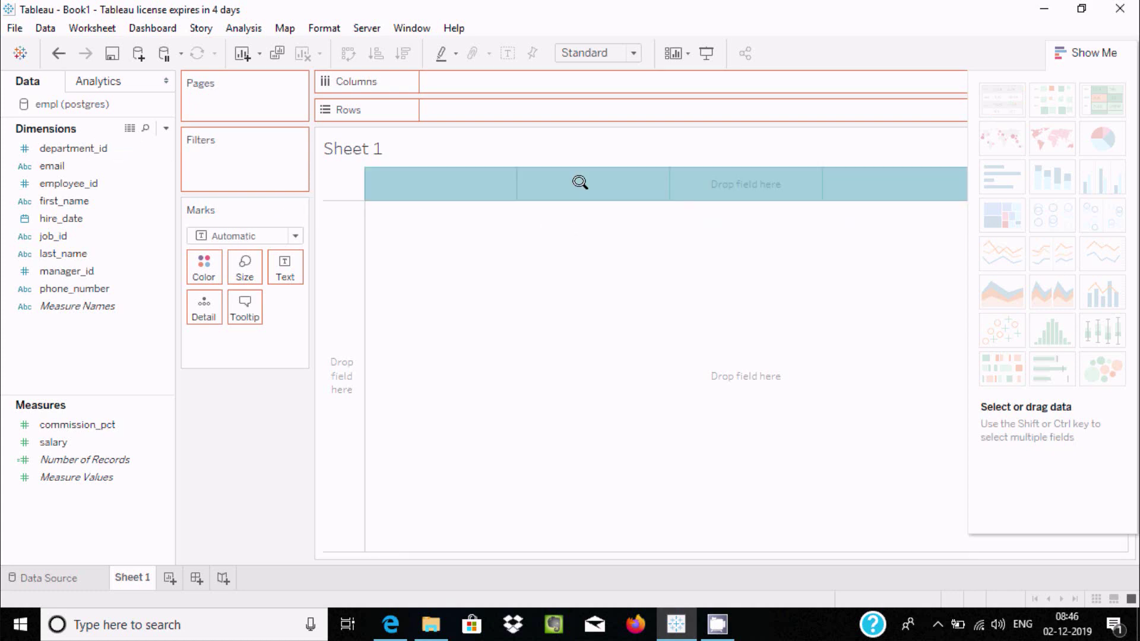
{"action": "mouse_move", "coordinate": [580, 182]}
{"action": "left_mouse_down"}
{"action": "mouse_move", "coordinate": [580, 219]}
{"action": "mouse_move", "coordinate": [580, 204]}
{"action": "left_mouse_up"}
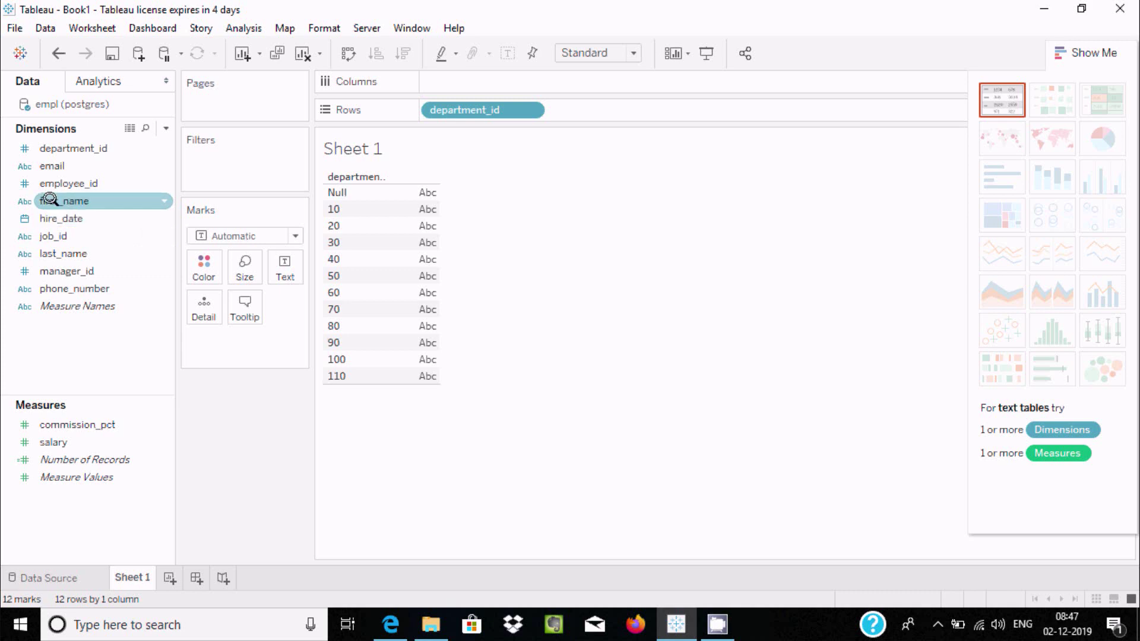
Add employee_id, first_name, hire year and phone_number to the rows, plus Measure Names for measure values
{"action": "left_click_drag", "start_coordinate": [56, 180], "coordinate": [421, 191]}
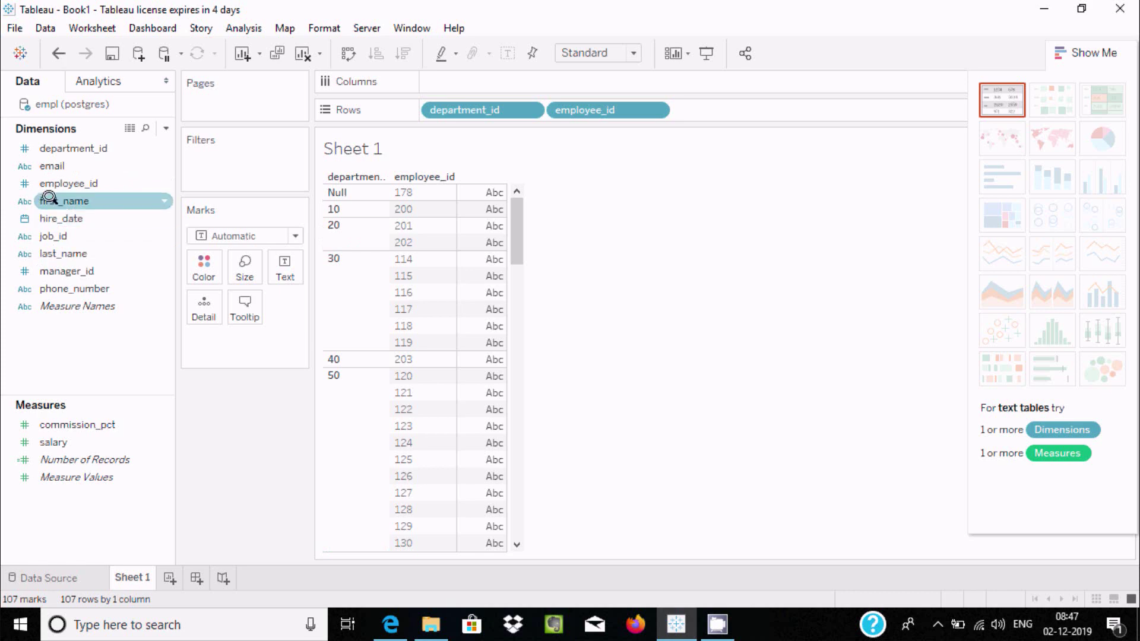
{"action": "left_click_drag", "start_coordinate": [49, 201], "coordinate": [484, 207]}
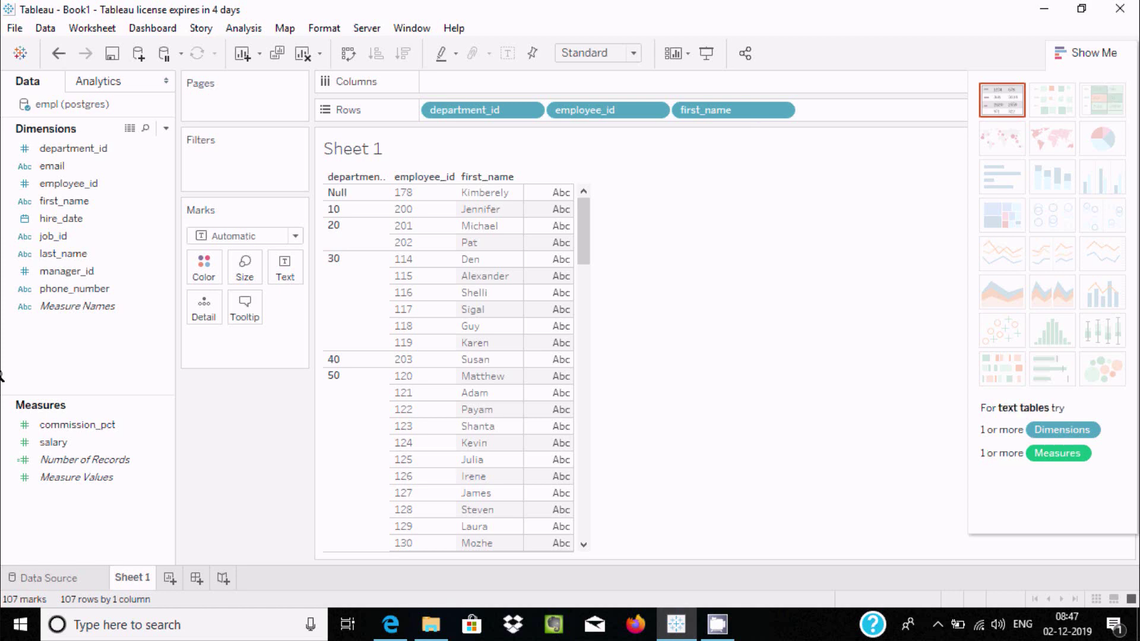
{"action": "left_click", "coordinate": [55, 300]}
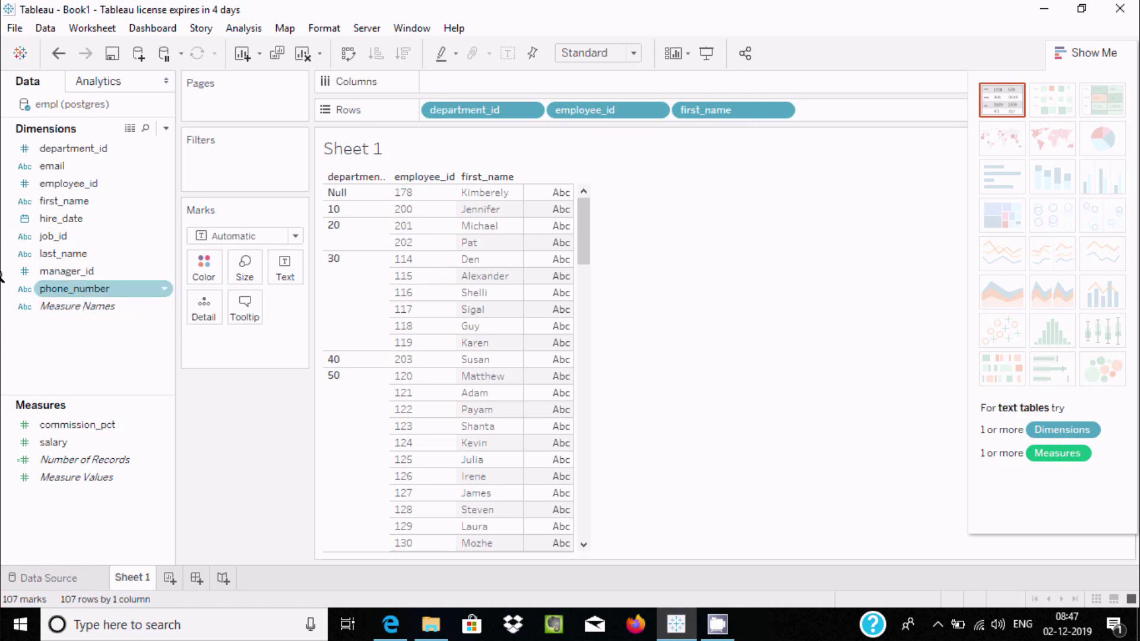
{"action": "left_click_drag", "start_coordinate": [44, 215], "coordinate": [536, 207]}
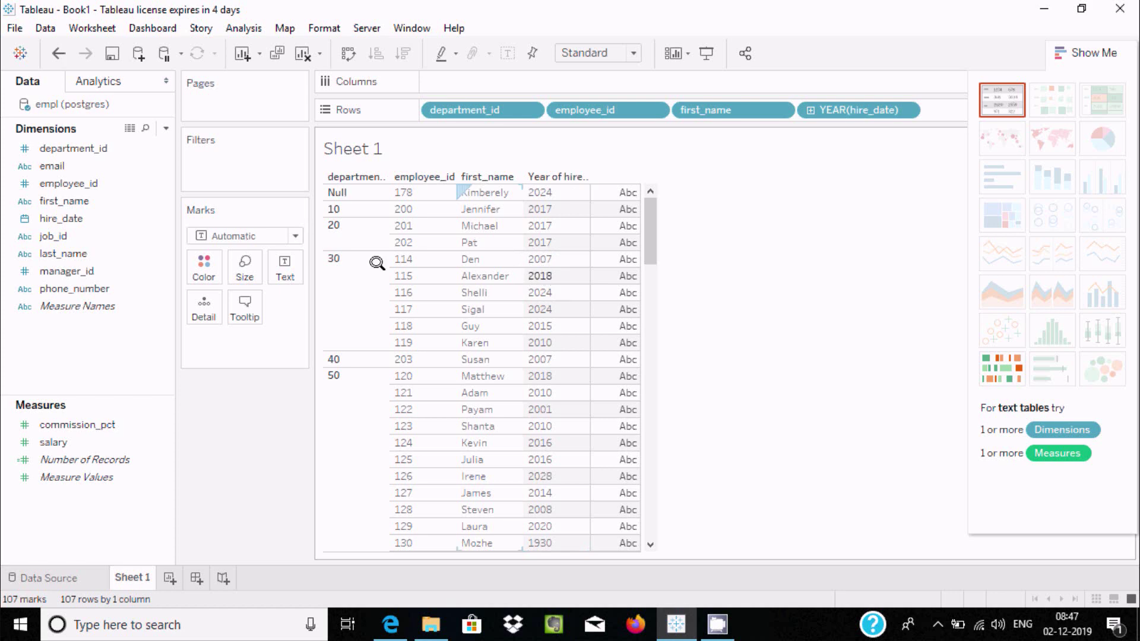
{"action": "left_click_drag", "start_coordinate": [33, 288], "coordinate": [613, 240]}
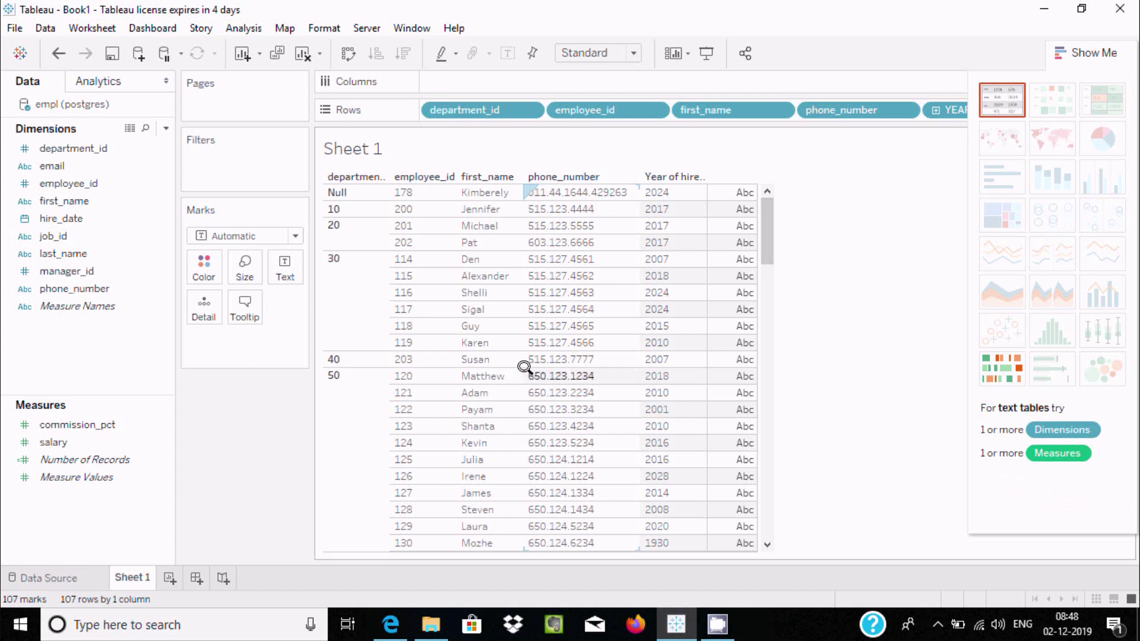
{"action": "left_click", "coordinate": [124, 310]}
{"action": "left_click_drag", "start_coordinate": [46, 297], "coordinate": [741, 215]}
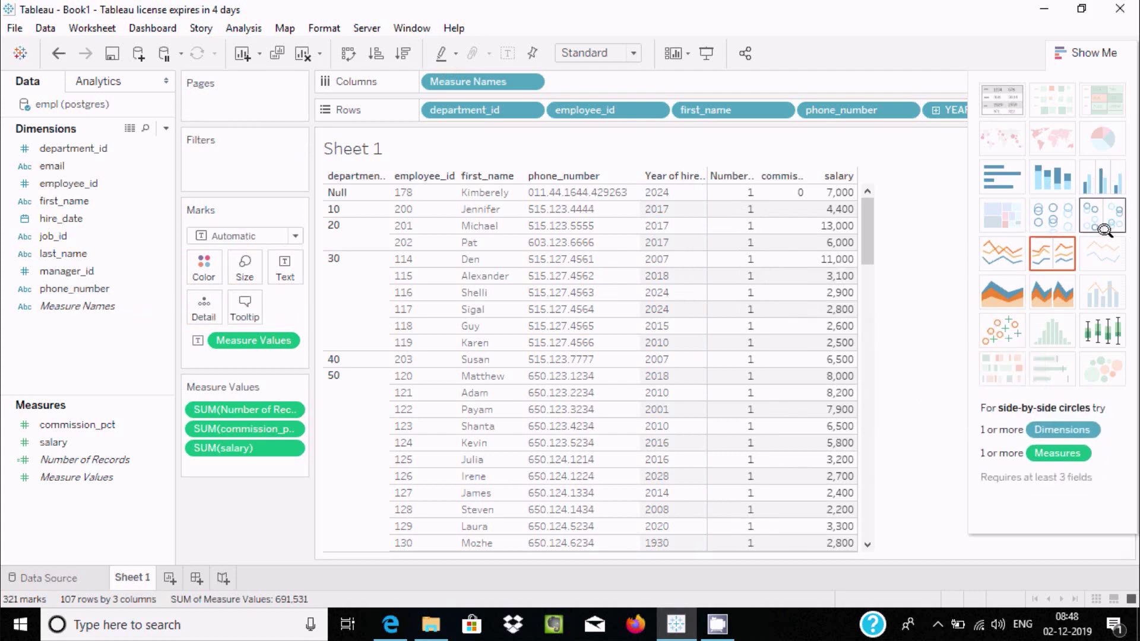
After trying circle, bar and area charts, return the view to a text table with hire years across columns
{"action": "left_click", "coordinate": [1049, 206]}
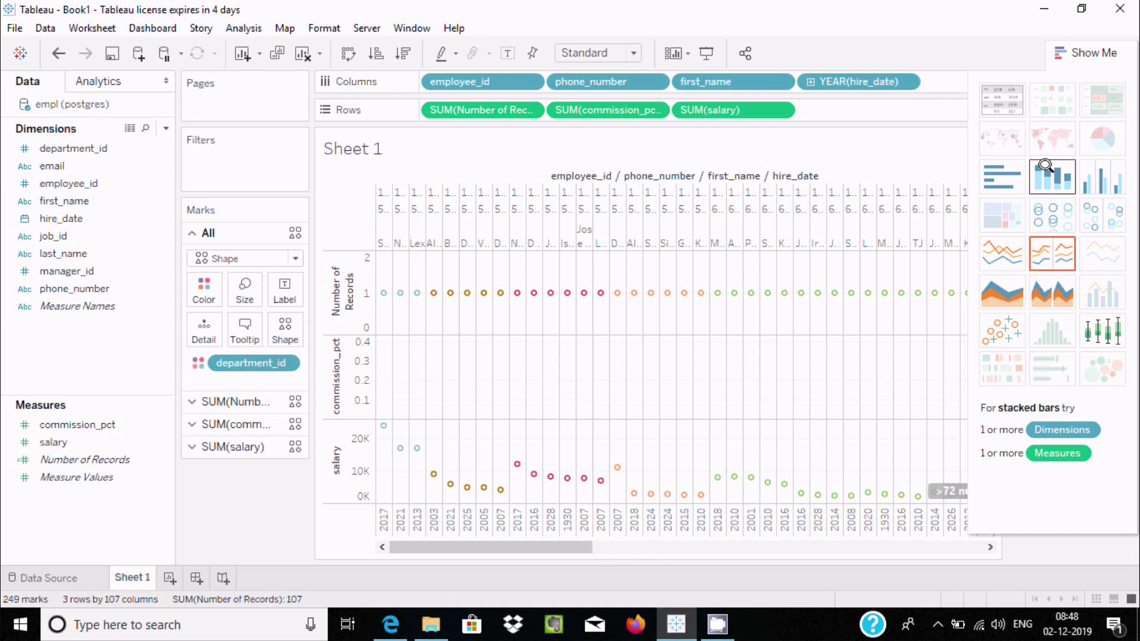
{"action": "left_click", "coordinate": [1045, 165]}
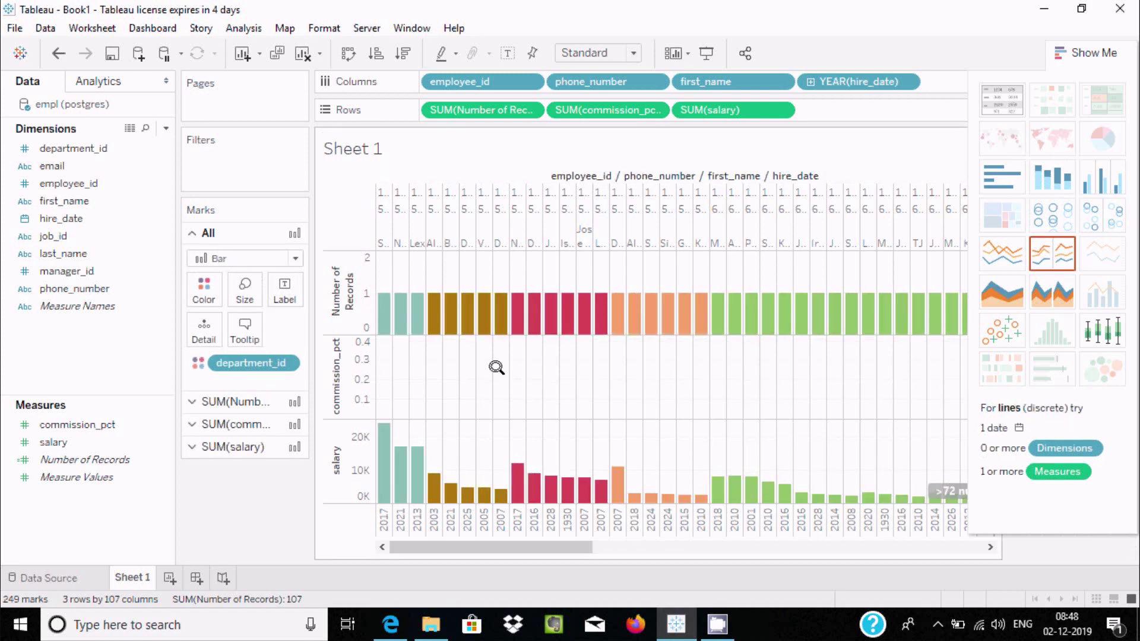
{"action": "left_click", "coordinate": [1007, 164]}
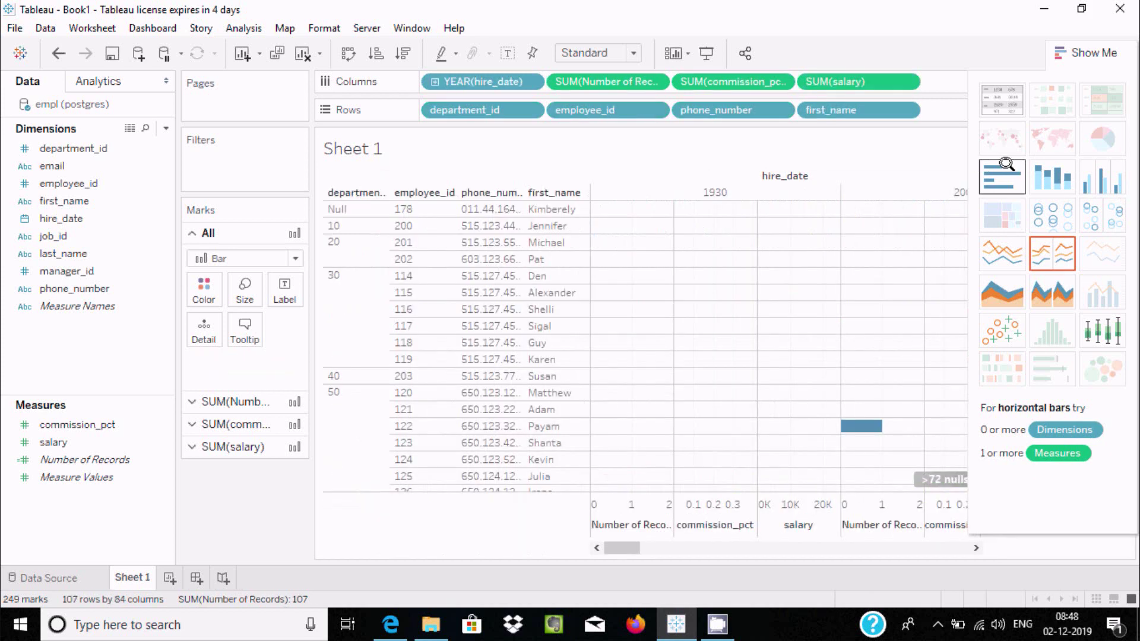
{"action": "left_click", "coordinate": [1001, 281]}
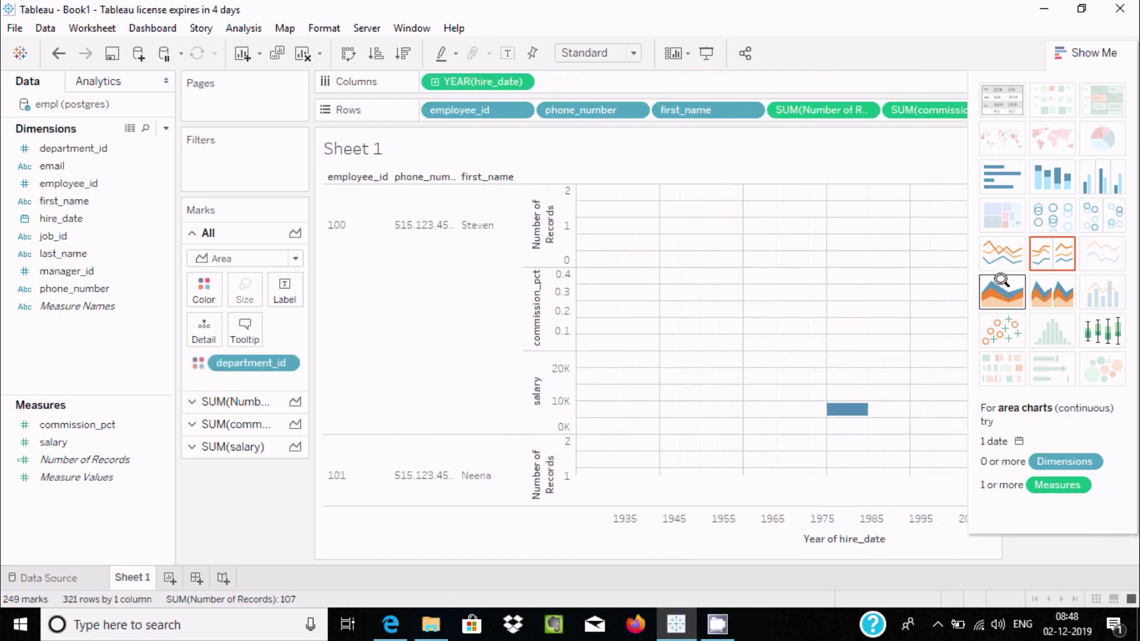
{"action": "left_click", "coordinate": [1047, 292]}
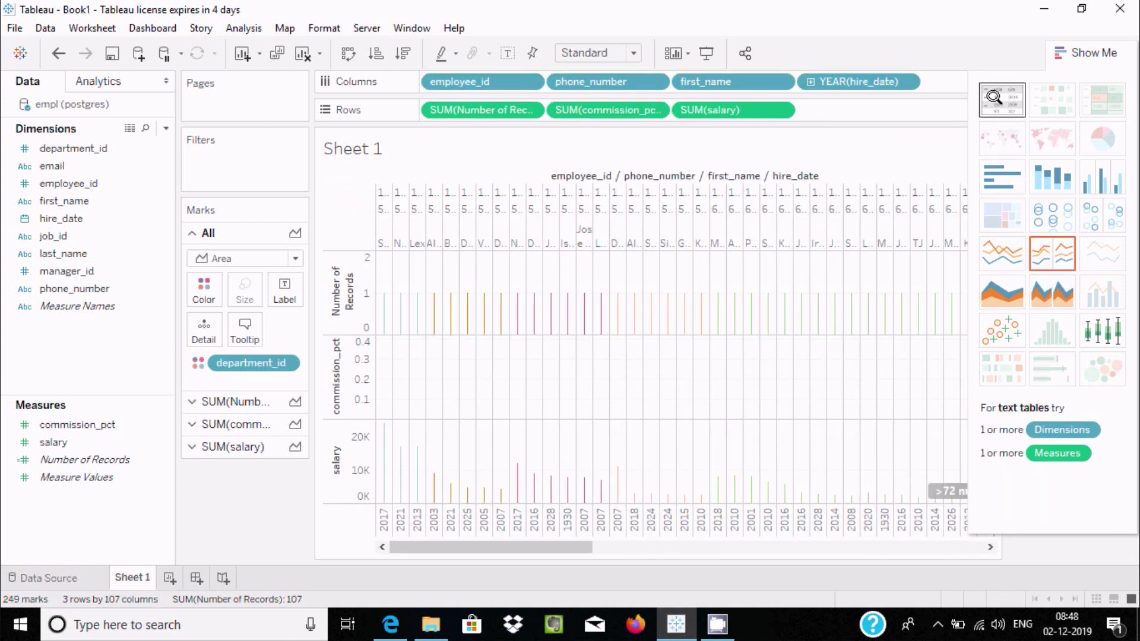
{"action": "left_click", "coordinate": [993, 97]}
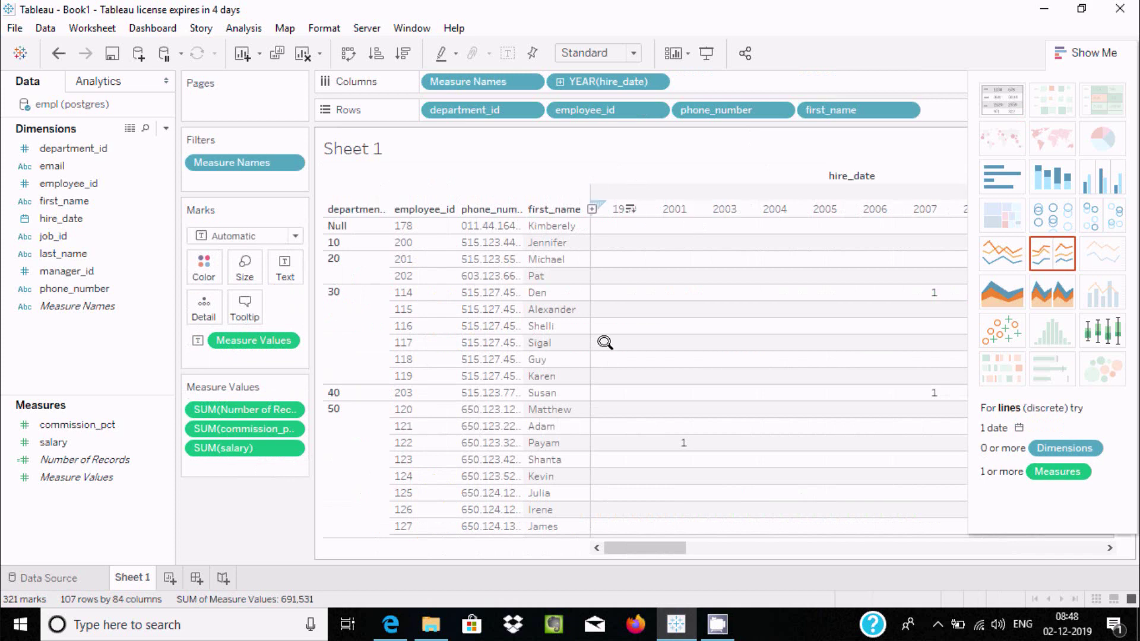
{"action": "left_click_drag", "start_coordinate": [646, 547], "coordinate": [971, 538]}
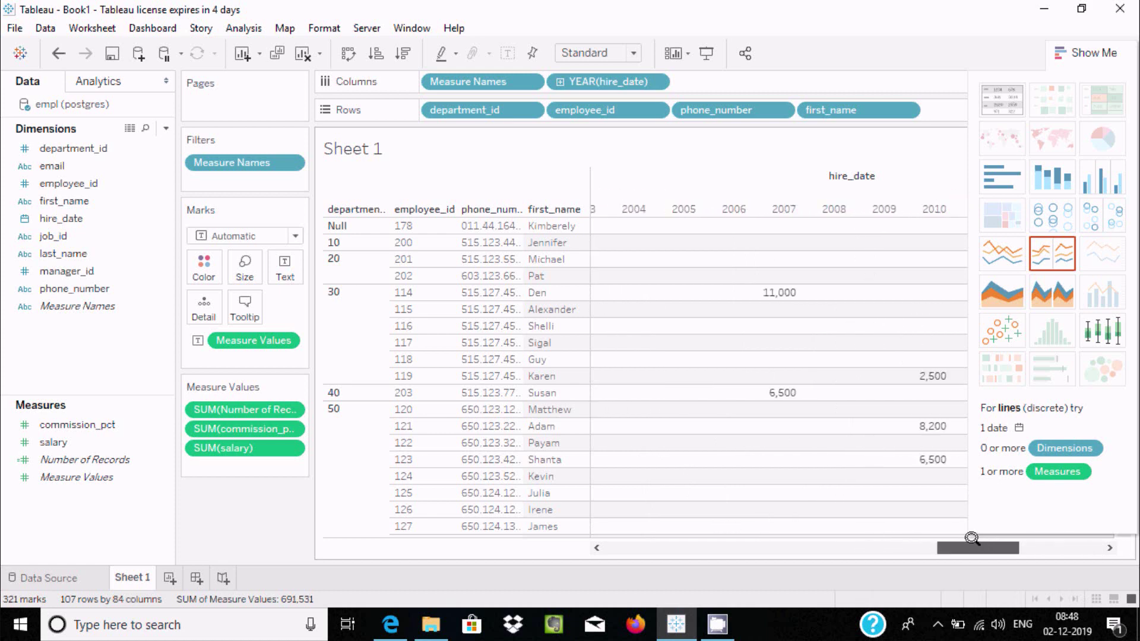
{"action": "mouse_move", "coordinate": [781, 292]}
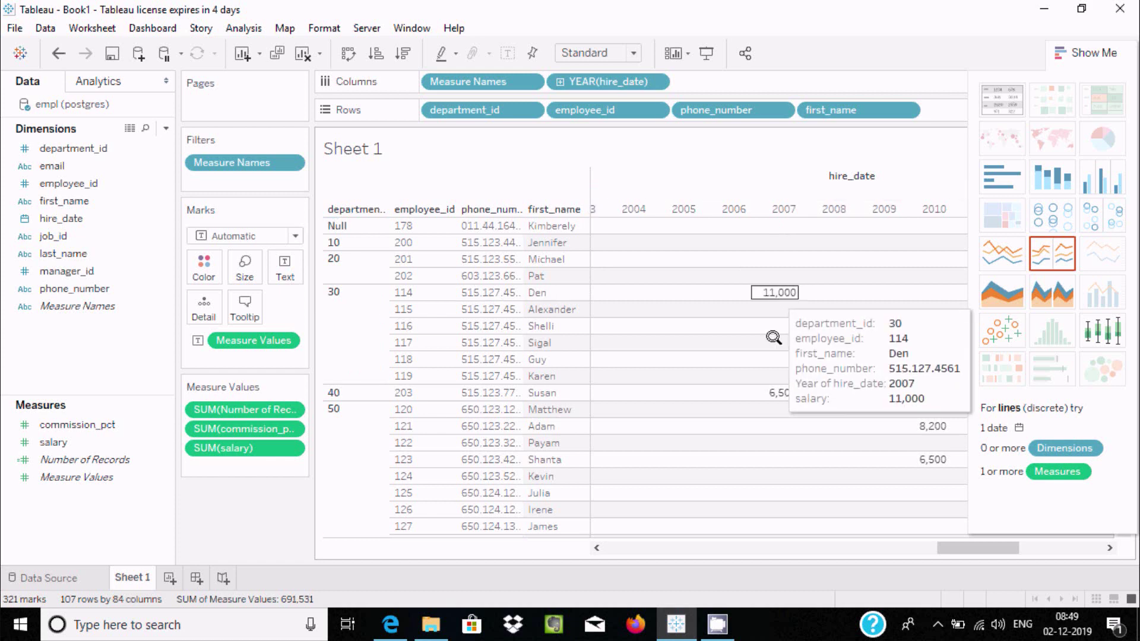
{"action": "left_click", "coordinate": [1061, 546]}
Colour the crosstab's salary and record-count values orange using the Marks card Color options
{"action": "left_click_drag", "start_coordinate": [1060, 546], "coordinate": [764, 547]}
{"action": "left_click", "coordinate": [204, 268]}
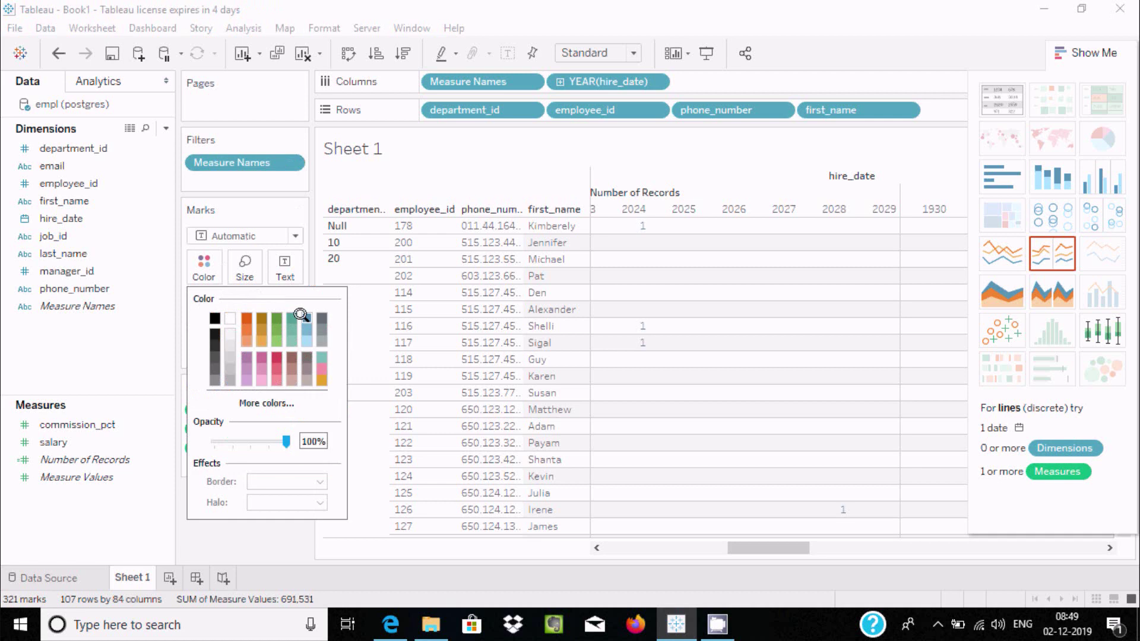
{"action": "left_click_drag", "start_coordinate": [766, 546], "coordinate": [1059, 547]}
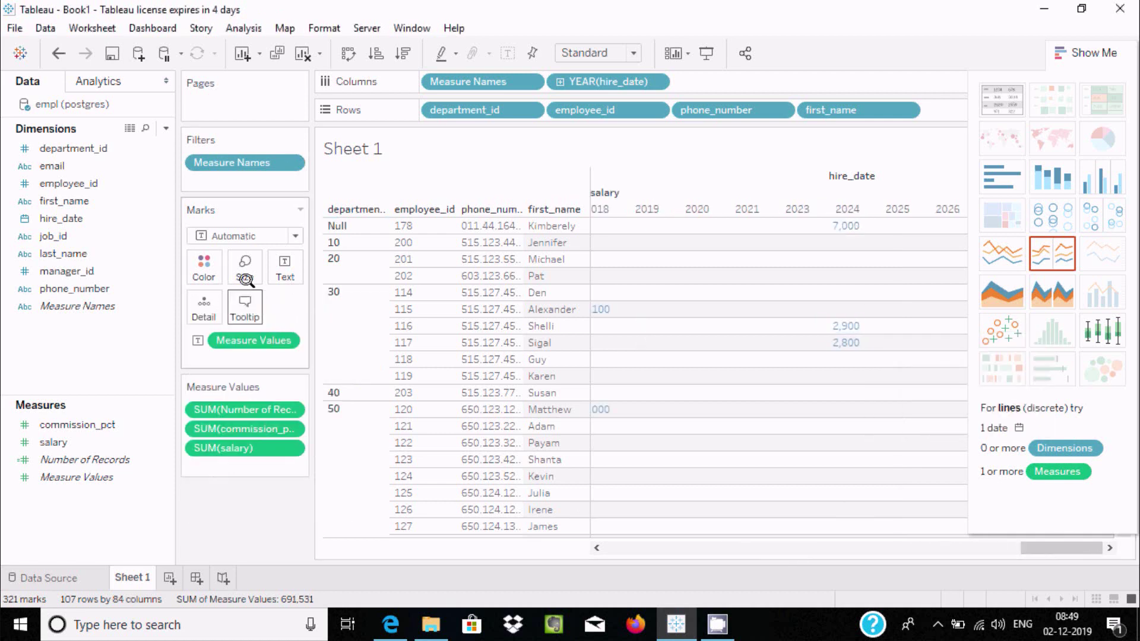
{"action": "left_click", "coordinate": [208, 258]}
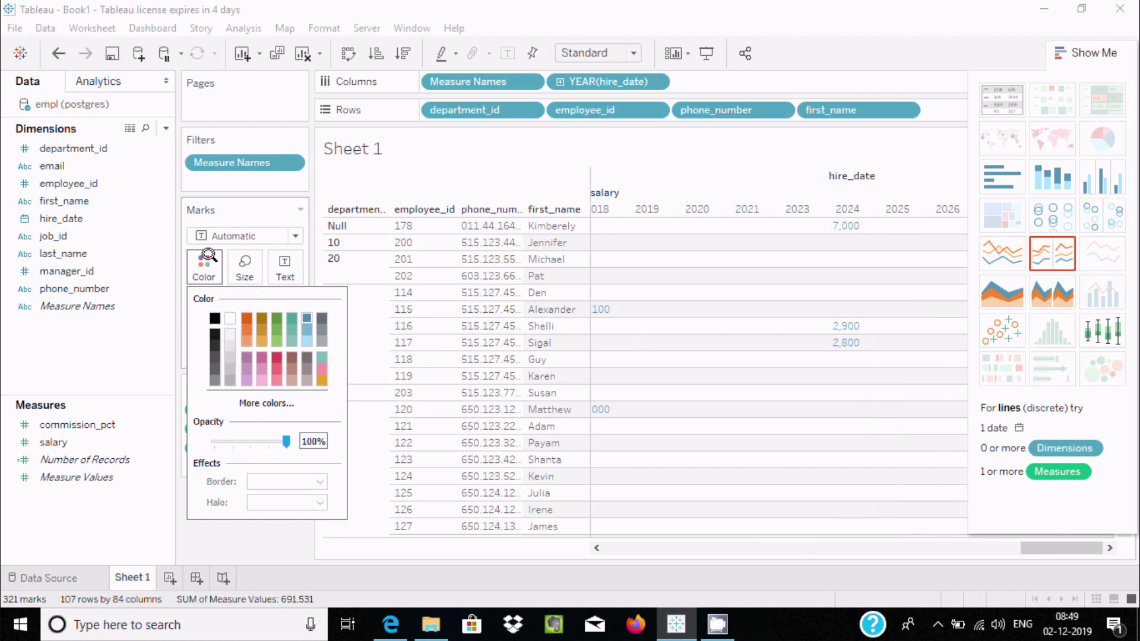
{"action": "left_click", "coordinate": [244, 315]}
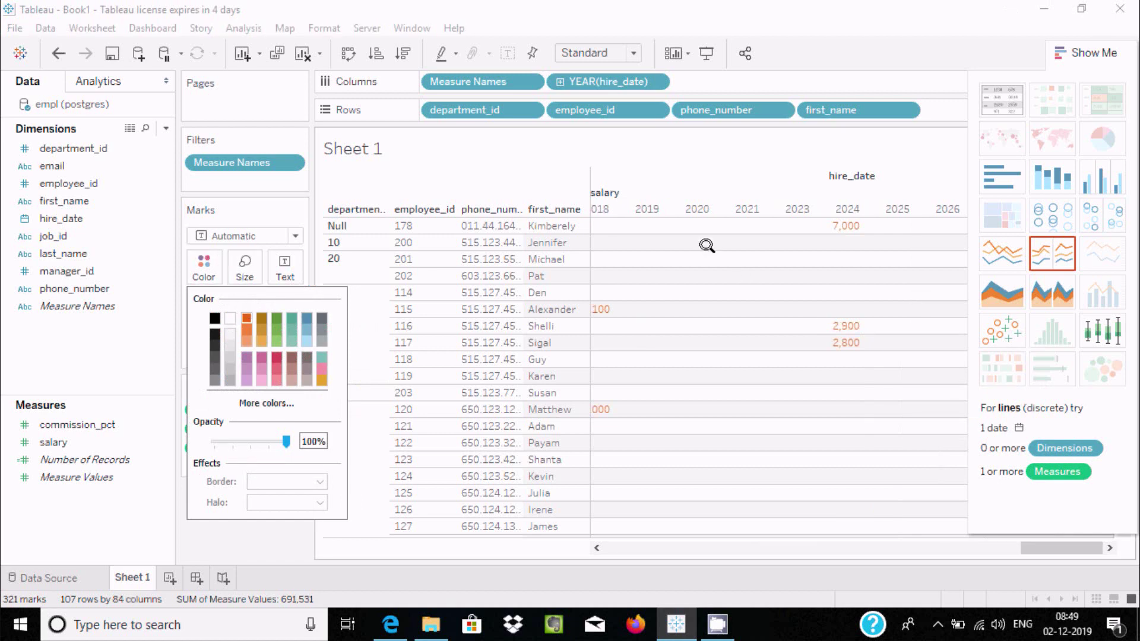
{"action": "left_click", "coordinate": [688, 223]}
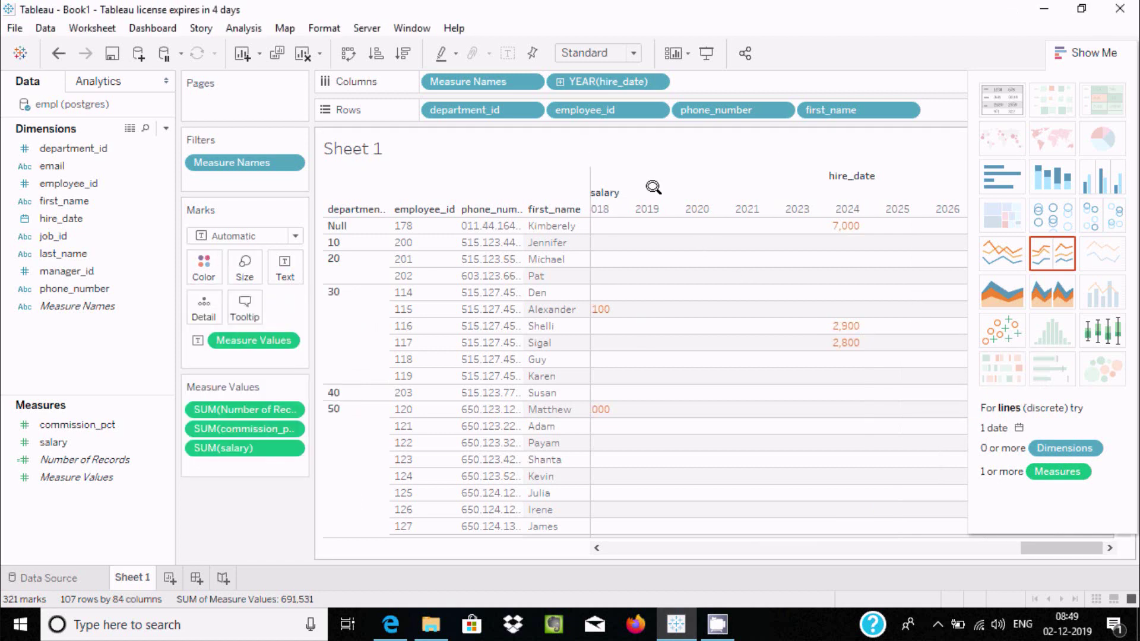
Show the measure values as percent of table total via Analysis > Percentage Of > Table
{"action": "left_click", "coordinate": [229, 24]}
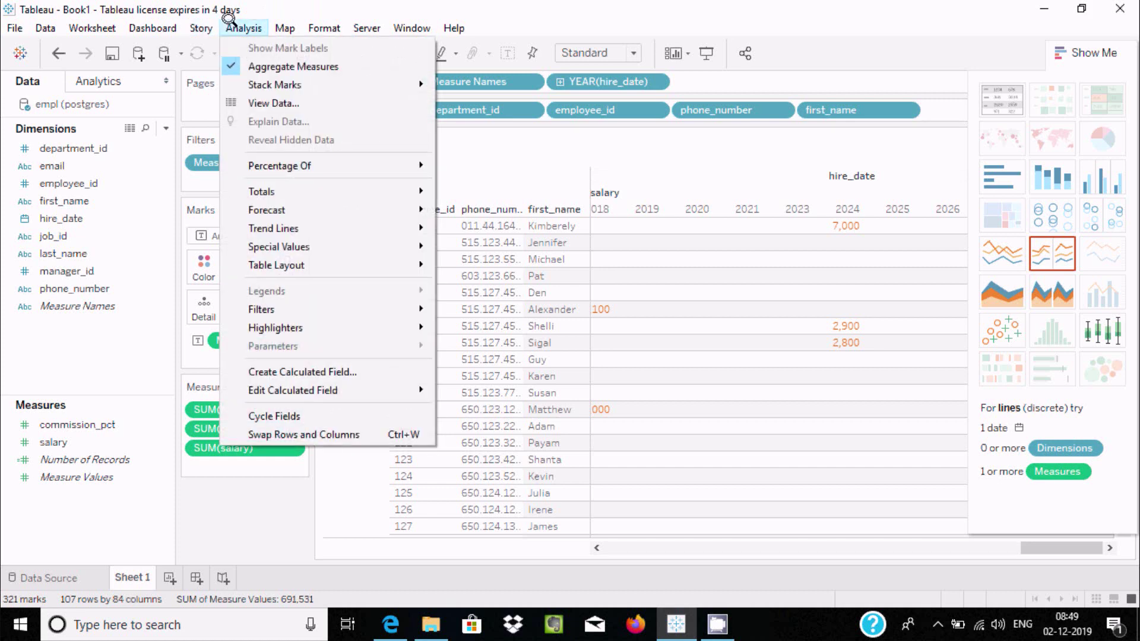
{"action": "mouse_move", "coordinate": [289, 255]}
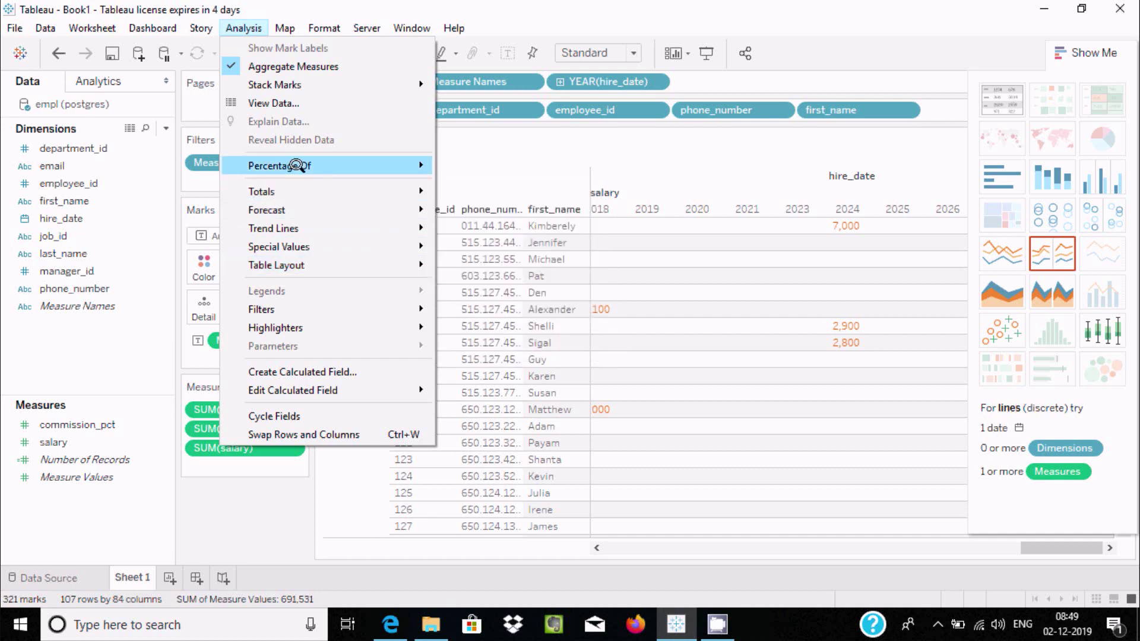
{"action": "mouse_move", "coordinate": [297, 165]}
{"action": "left_click", "coordinate": [482, 186]}
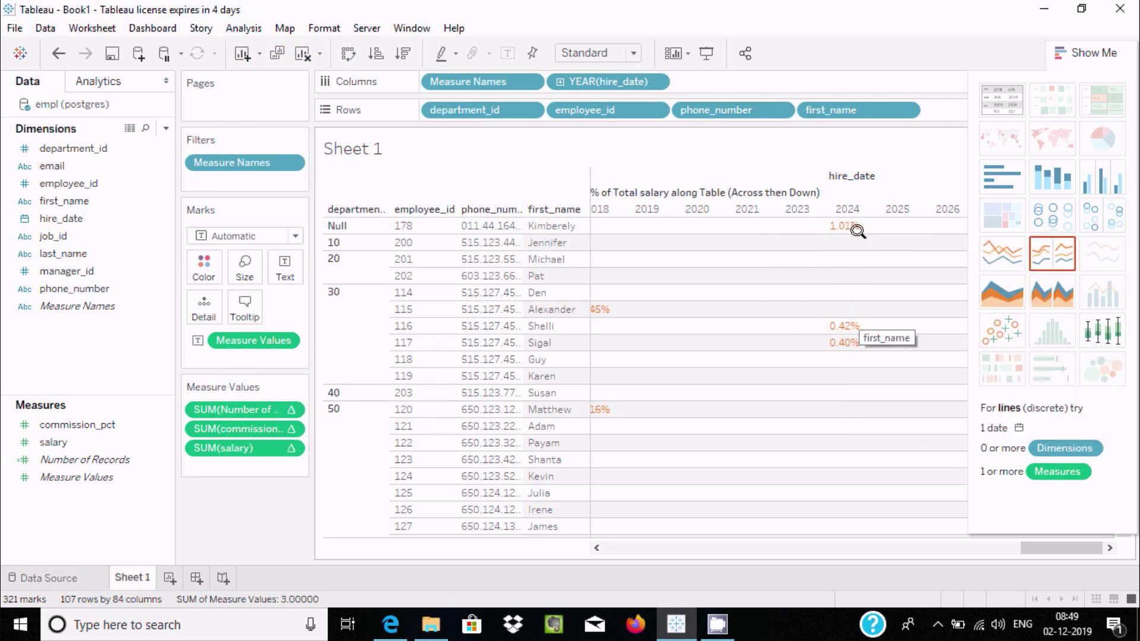
{"action": "mouse_move", "coordinate": [857, 224]}
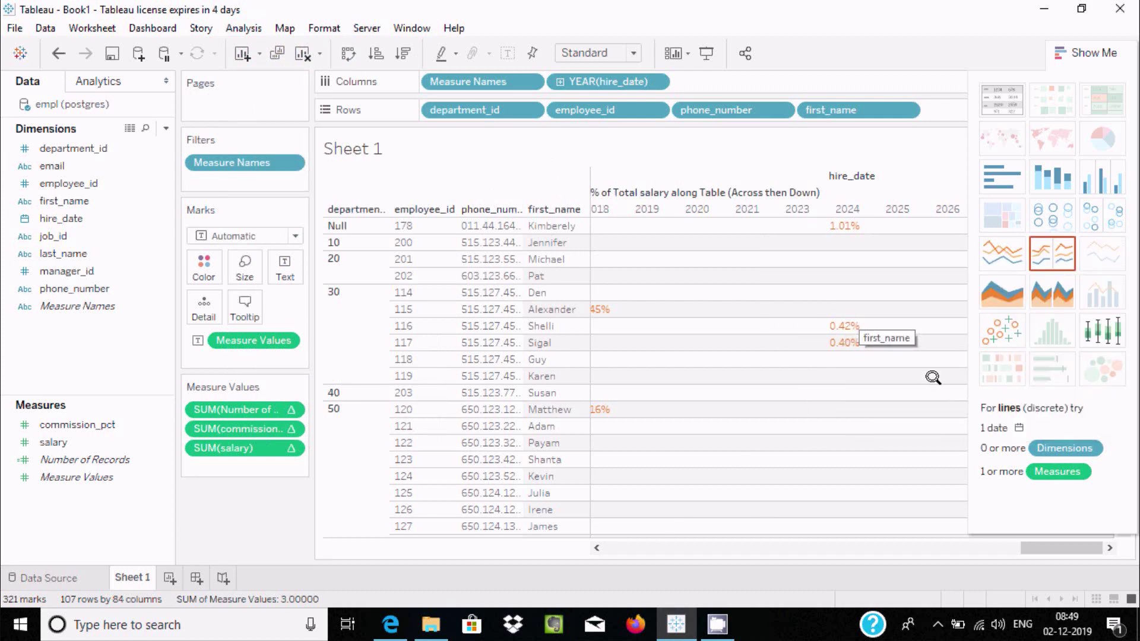
{"action": "left_click_drag", "start_coordinate": [1036, 546], "coordinate": [570, 558]}
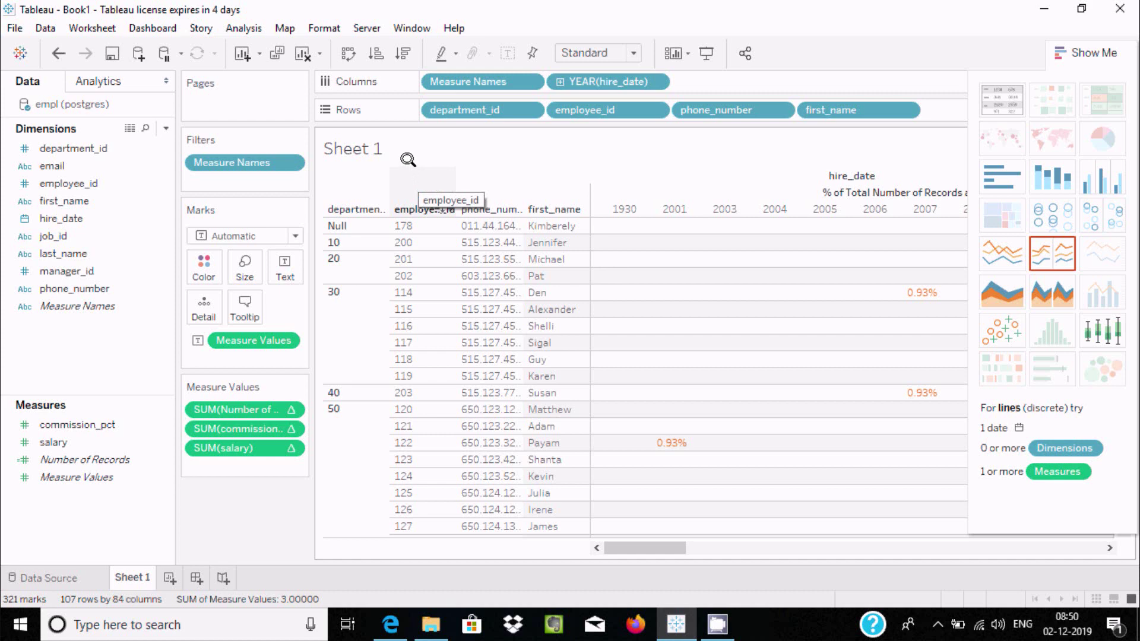
Add a SUM(salary) filter to Sheet 1 from Analysis > Filters
{"action": "left_click", "coordinate": [252, 25]}
{"action": "mouse_move", "coordinate": [306, 245]}
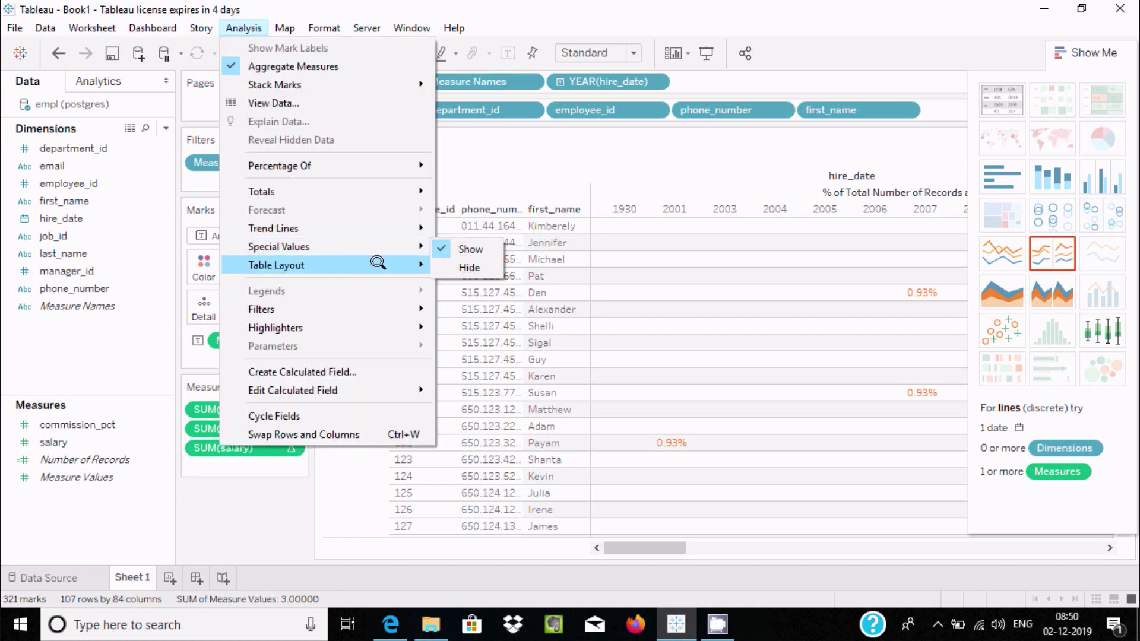
{"action": "mouse_move", "coordinate": [294, 304]}
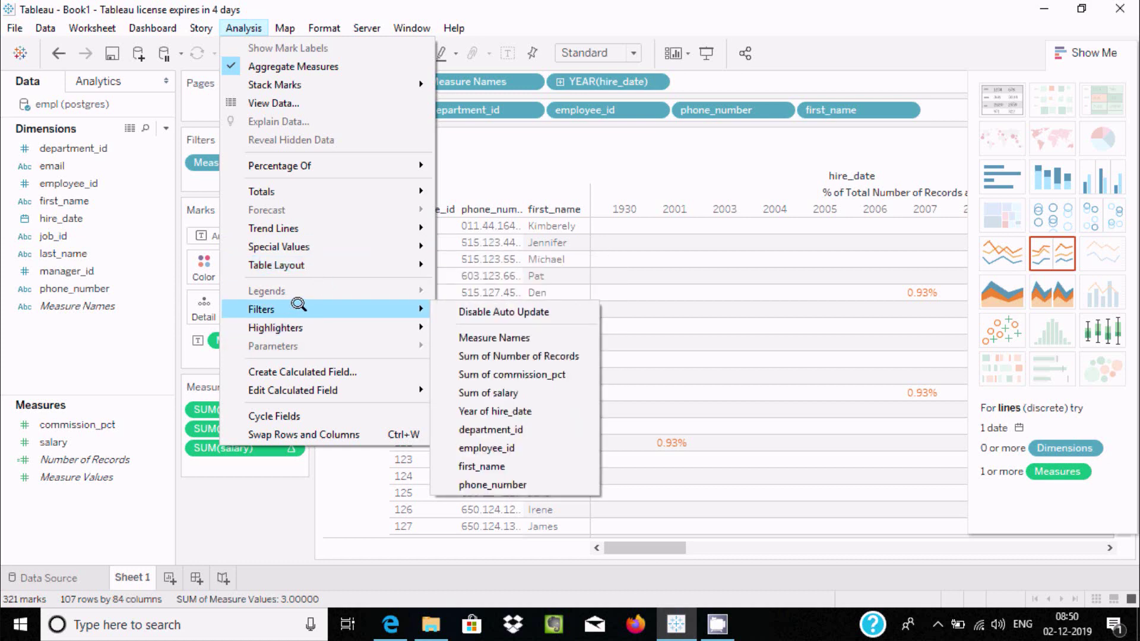
{"action": "left_click", "coordinate": [456, 392]}
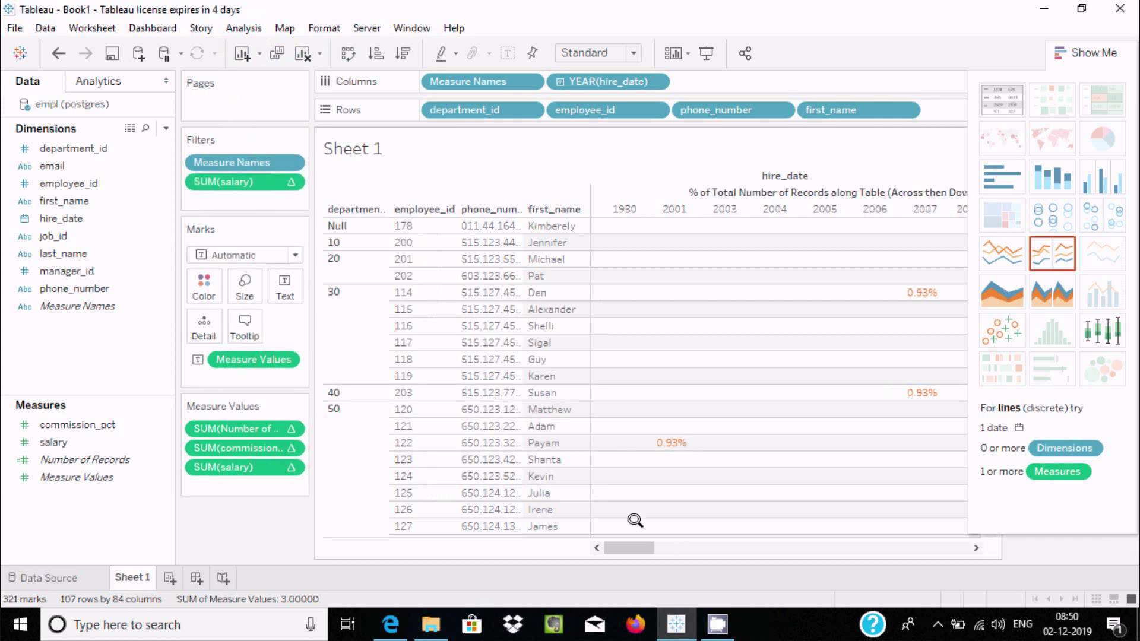